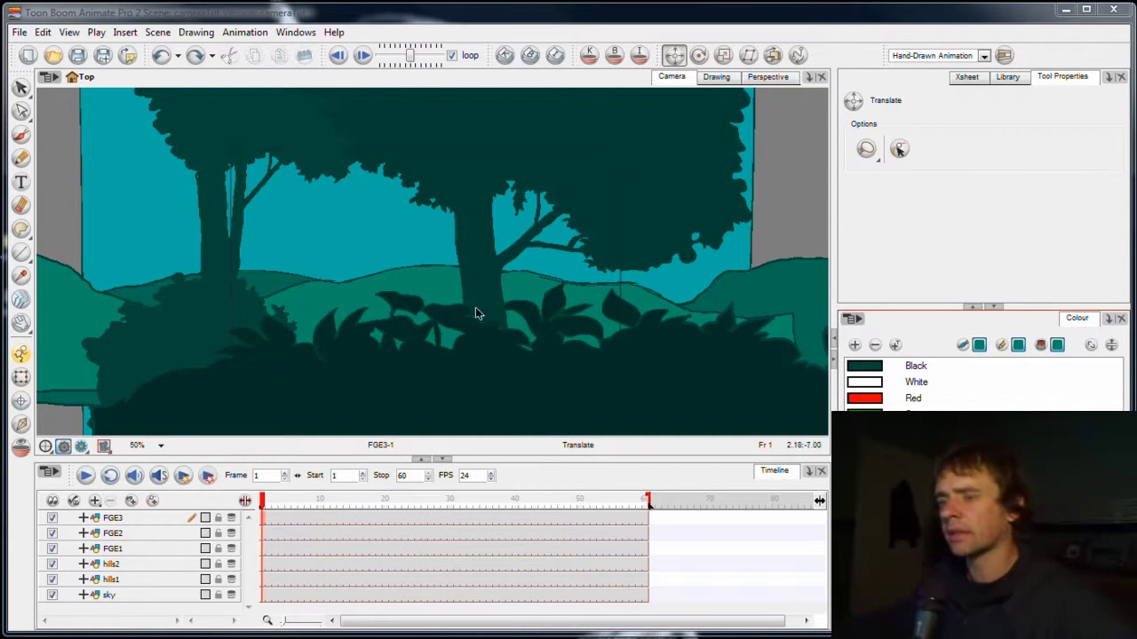
- Add a Top view in place of the Colour swatches and widen it beside the Camera view
click(192, 507)
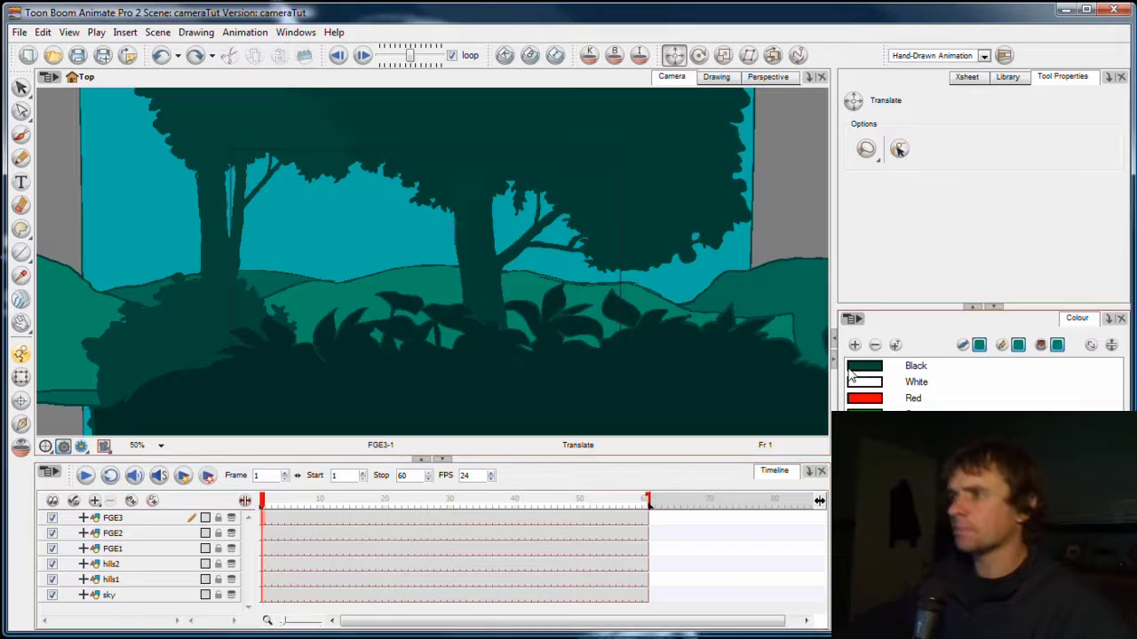
click(778, 114)
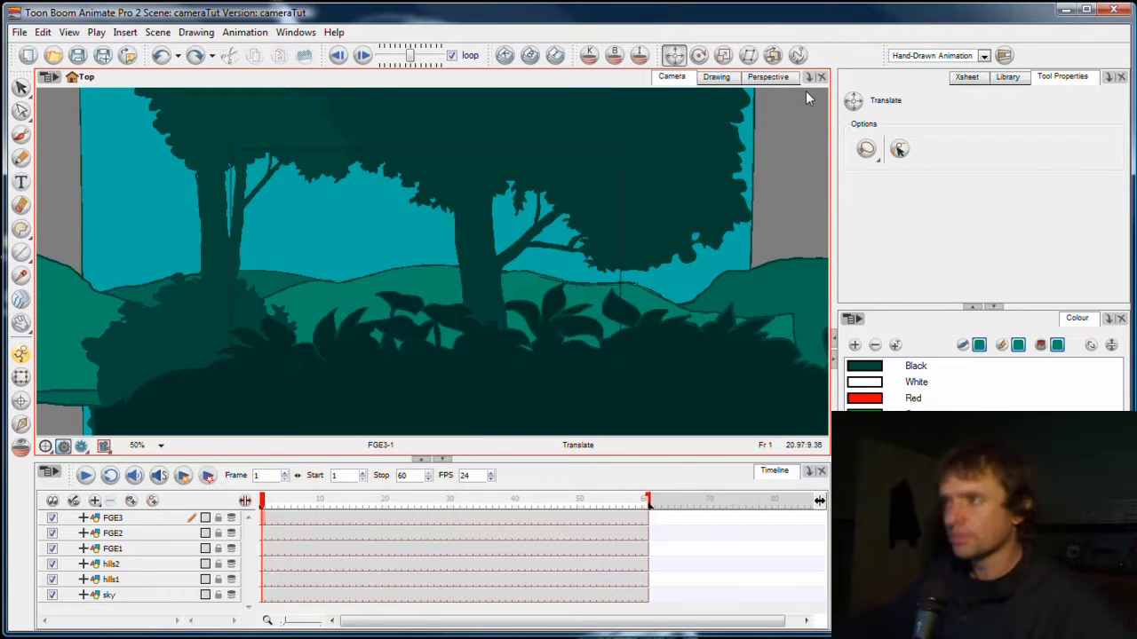
click(1100, 80)
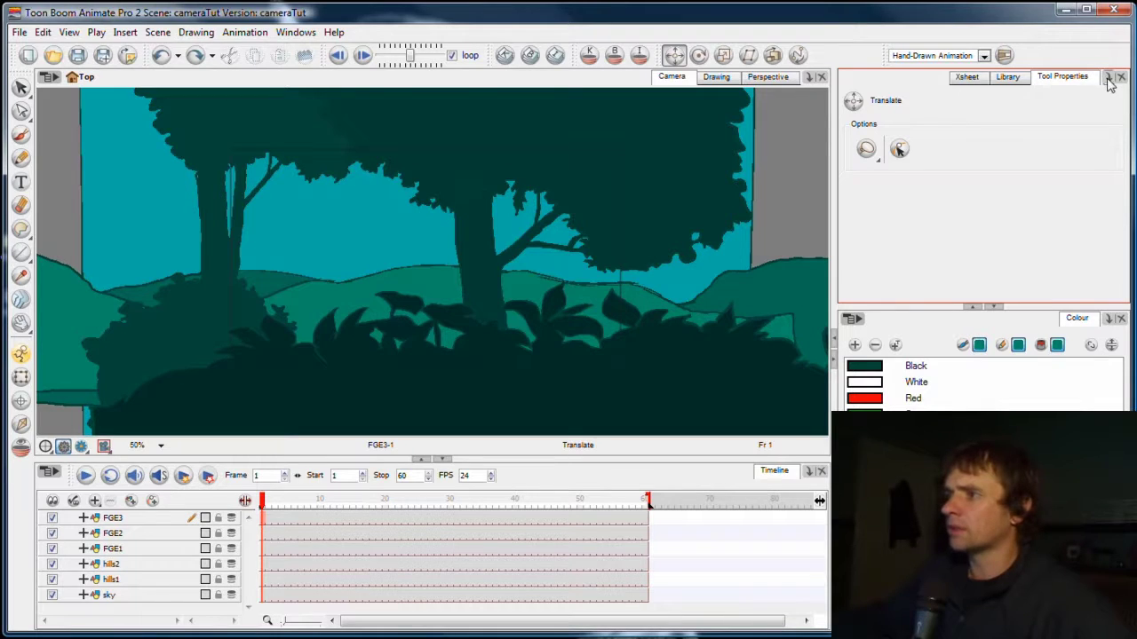
click(808, 78)
key(Escape)
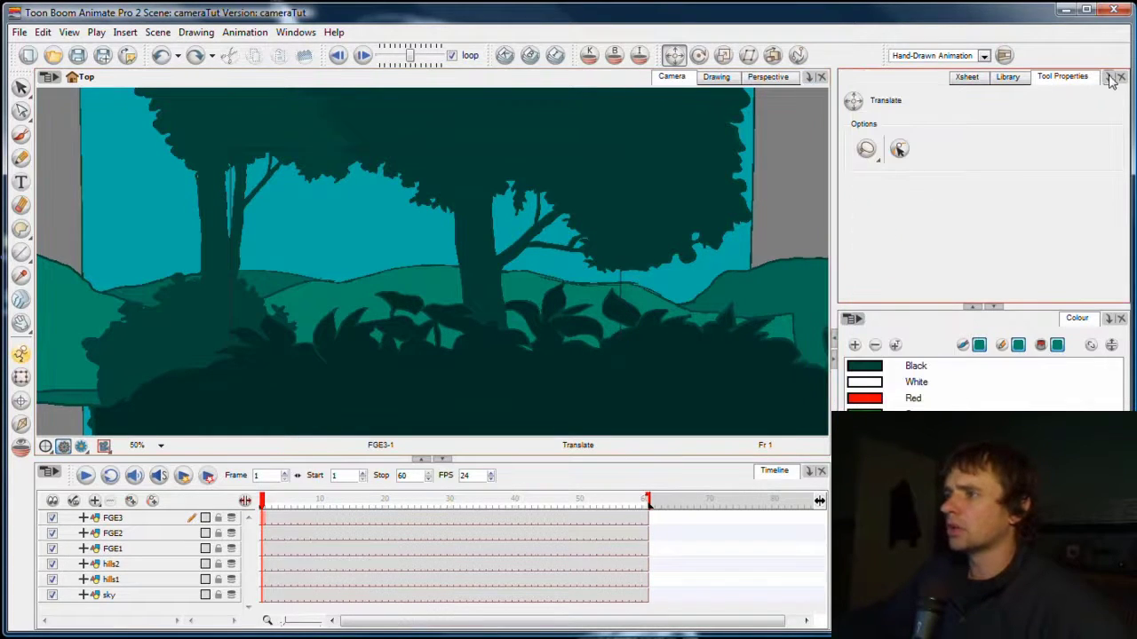
click(1108, 78)
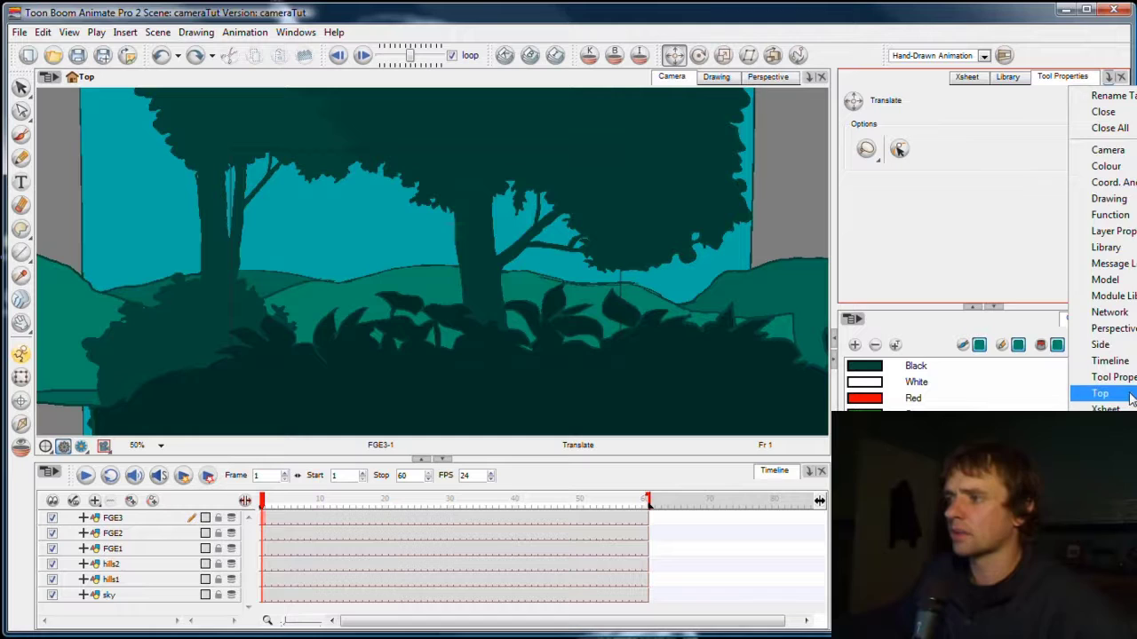
click(1129, 396)
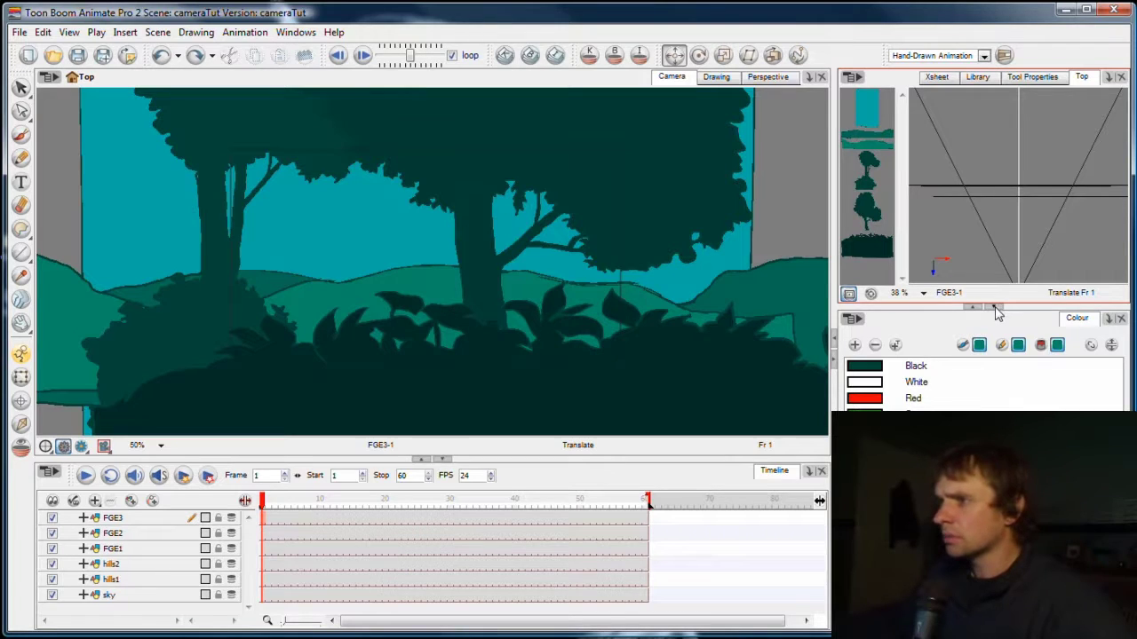
drag(998, 313, 906, 388)
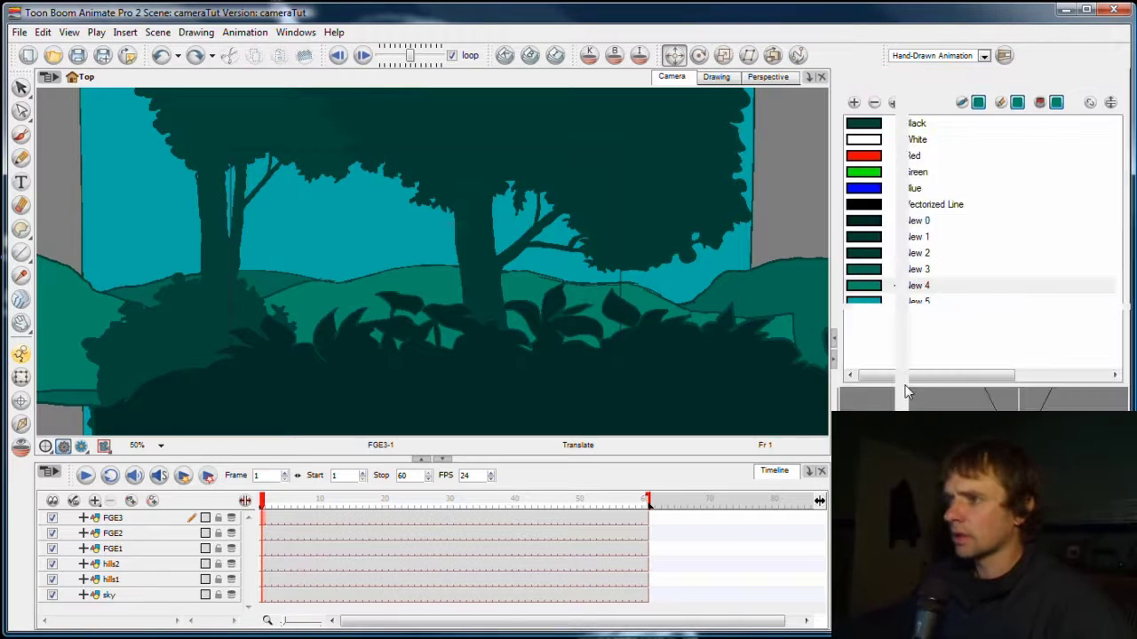
drag(833, 293, 664, 296)
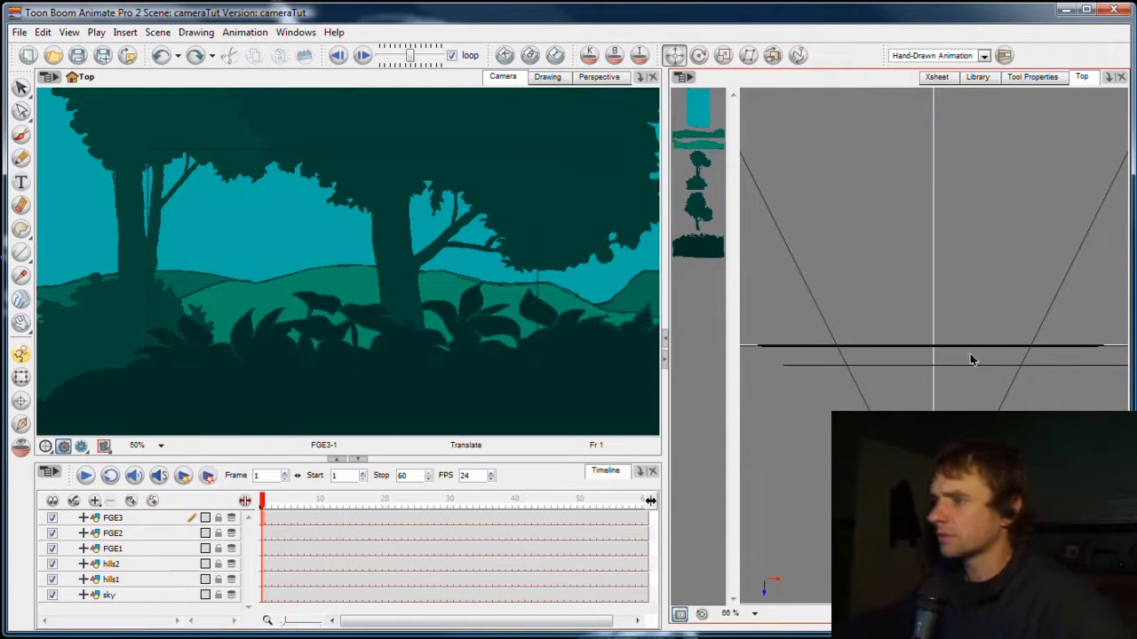
- Select the FGE3 bush layer and push it farther from the camera in the Top view
click(262, 595)
click(263, 579)
click(267, 522)
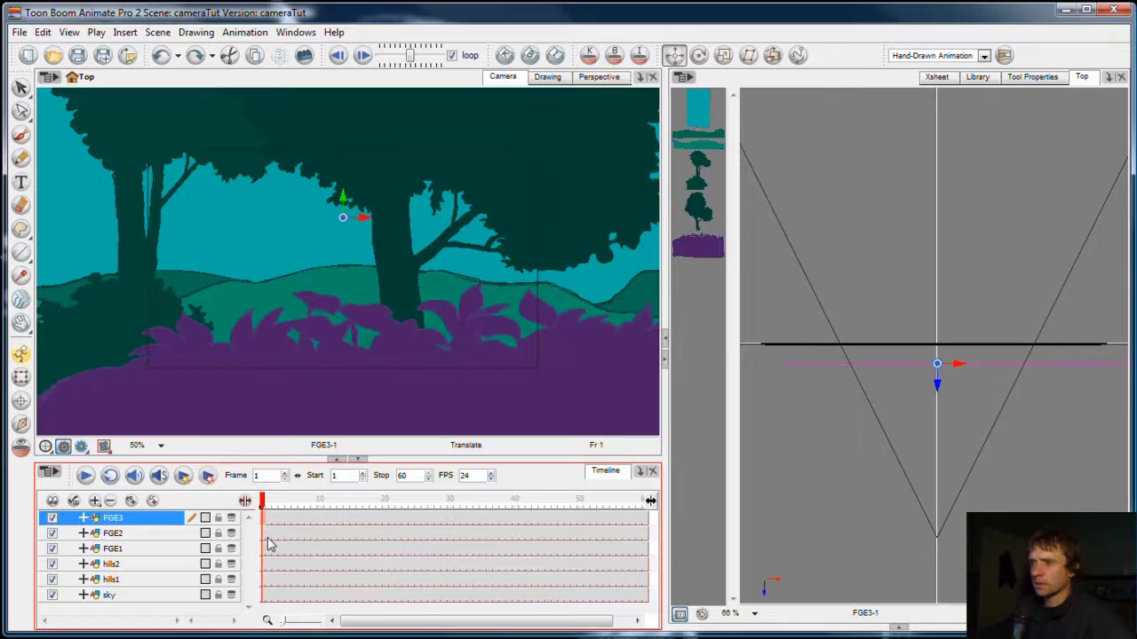
drag(940, 378, 941, 360)
click(510, 75)
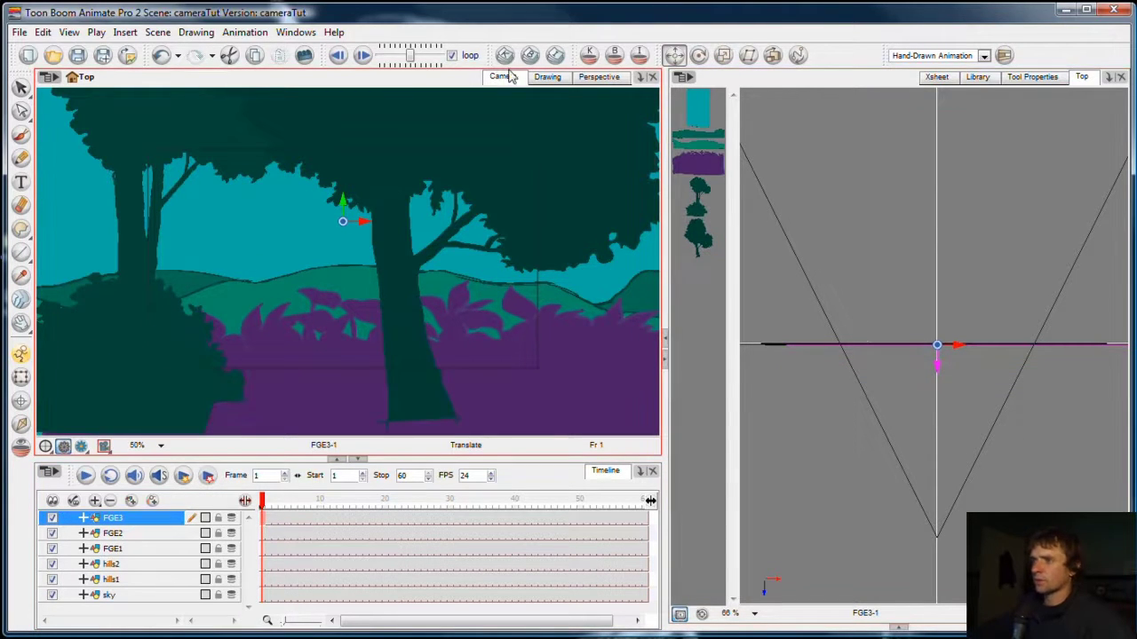
- Reselect FGE3 and nudge it slightly back toward the camera, keeping it in front of the trees
click(941, 181)
click(582, 480)
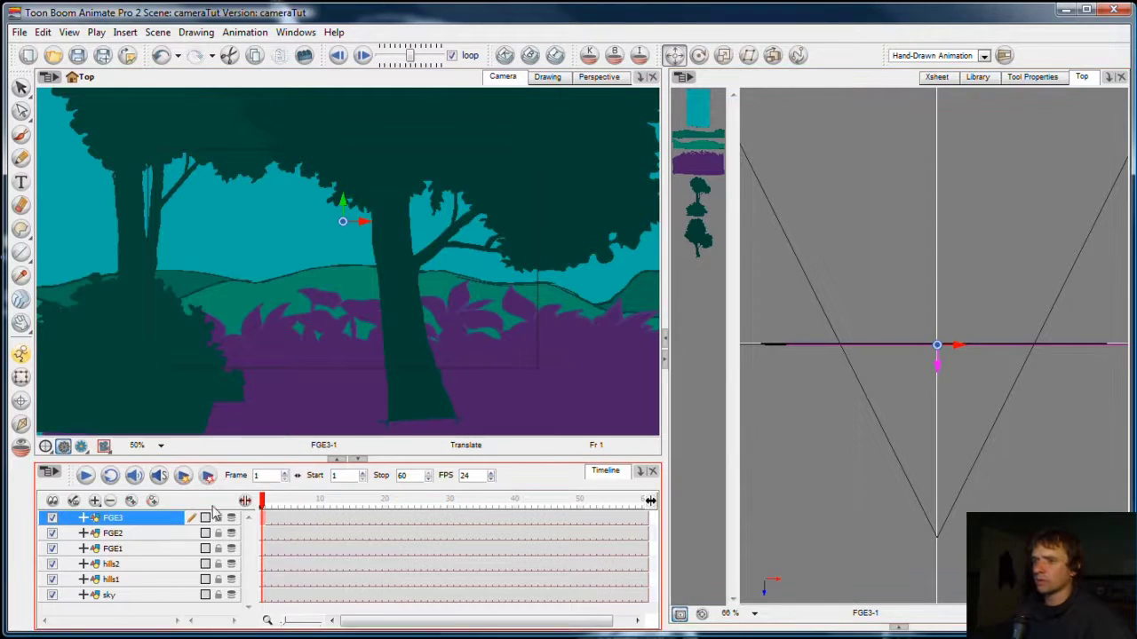
click(1006, 380)
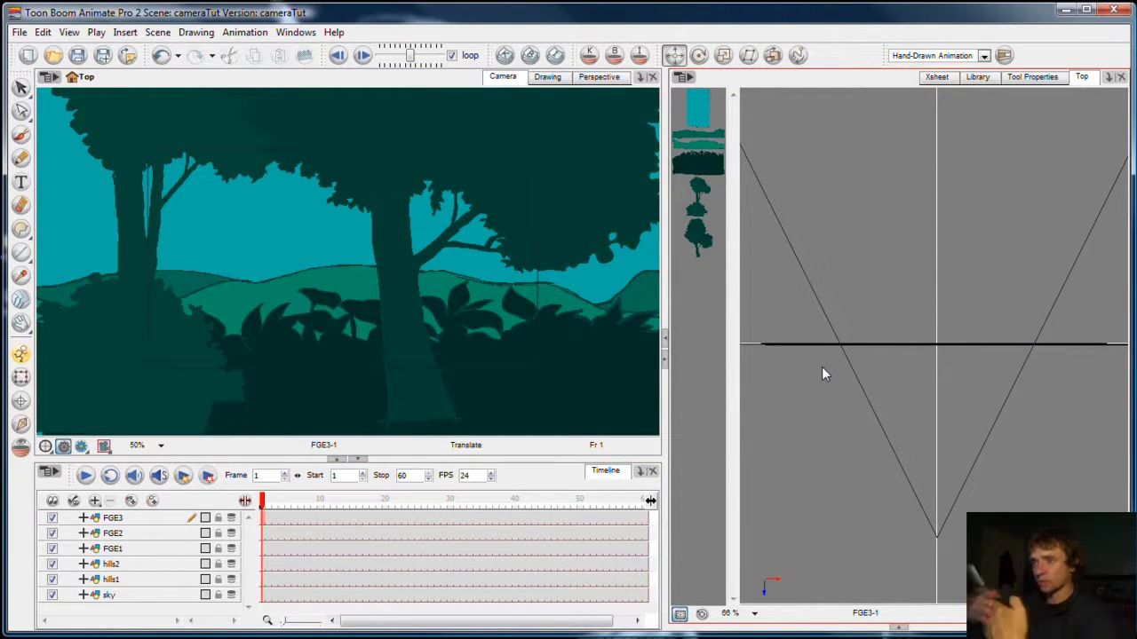
click(248, 505)
click(269, 520)
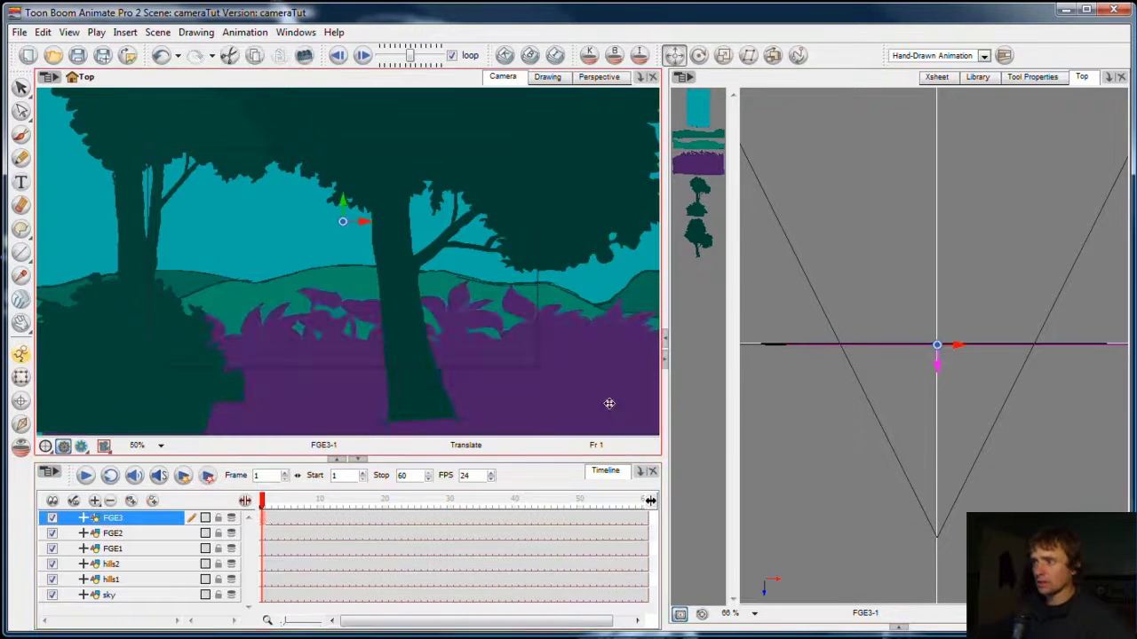
drag(937, 365, 938, 368)
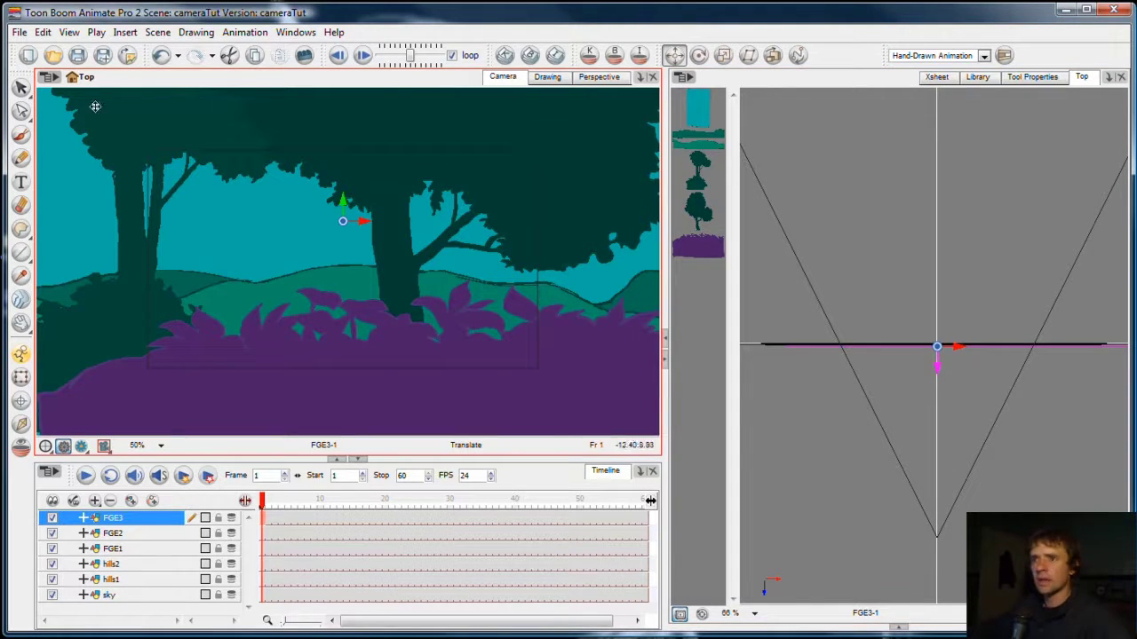
click(533, 178)
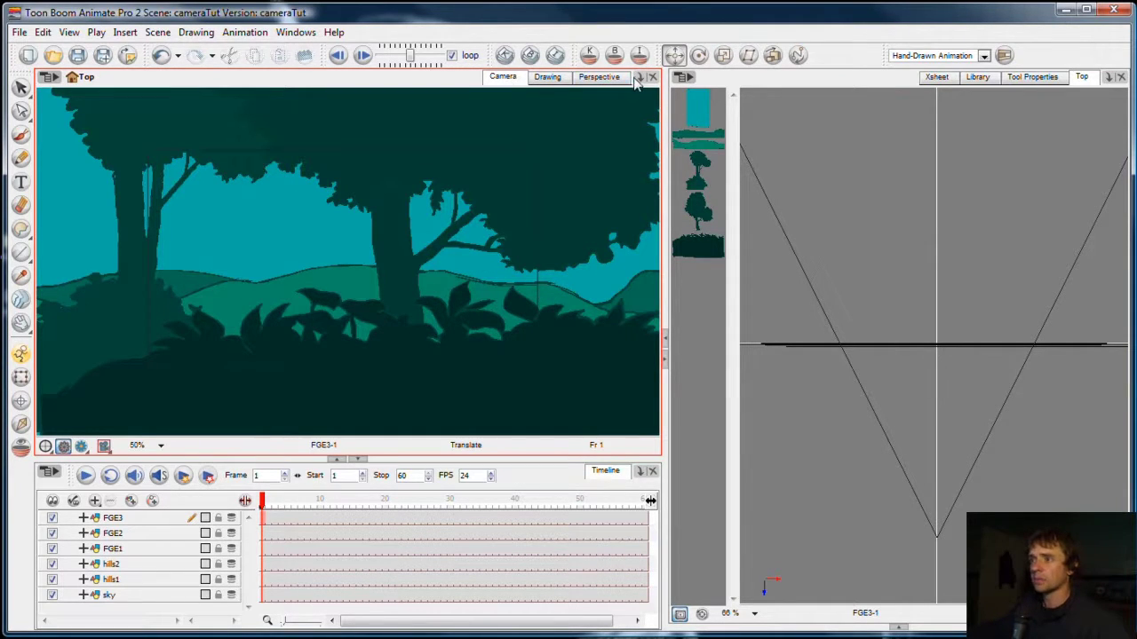
- Switch to the Perspective view and orbit around the forest layer cards to see their depth spacing
click(598, 77)
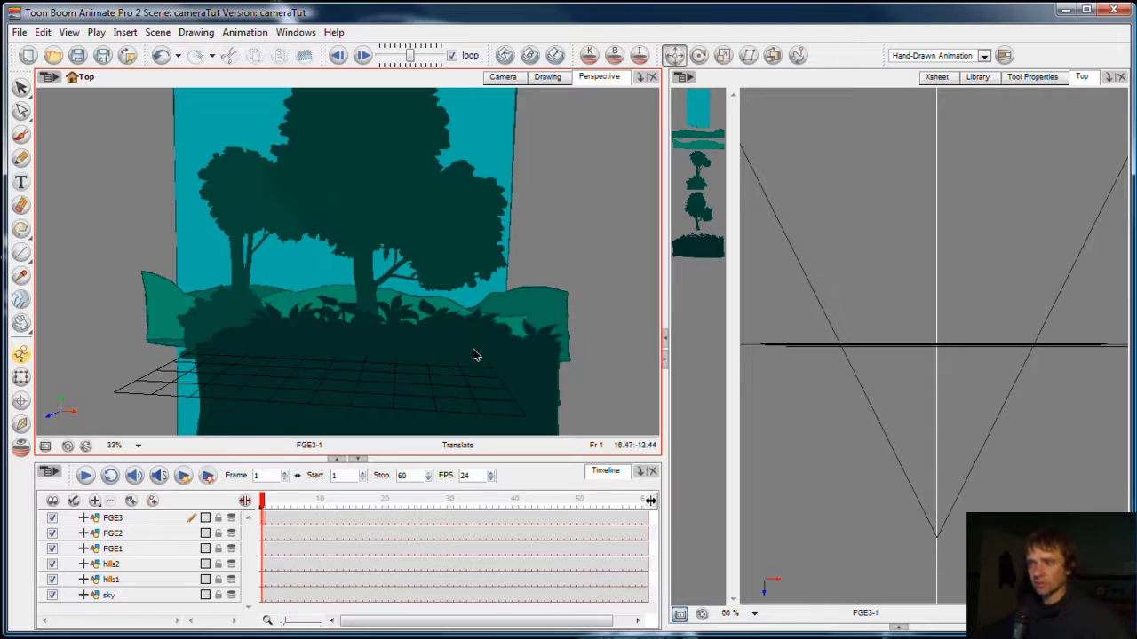
drag(497, 310, 393, 264)
click(933, 345)
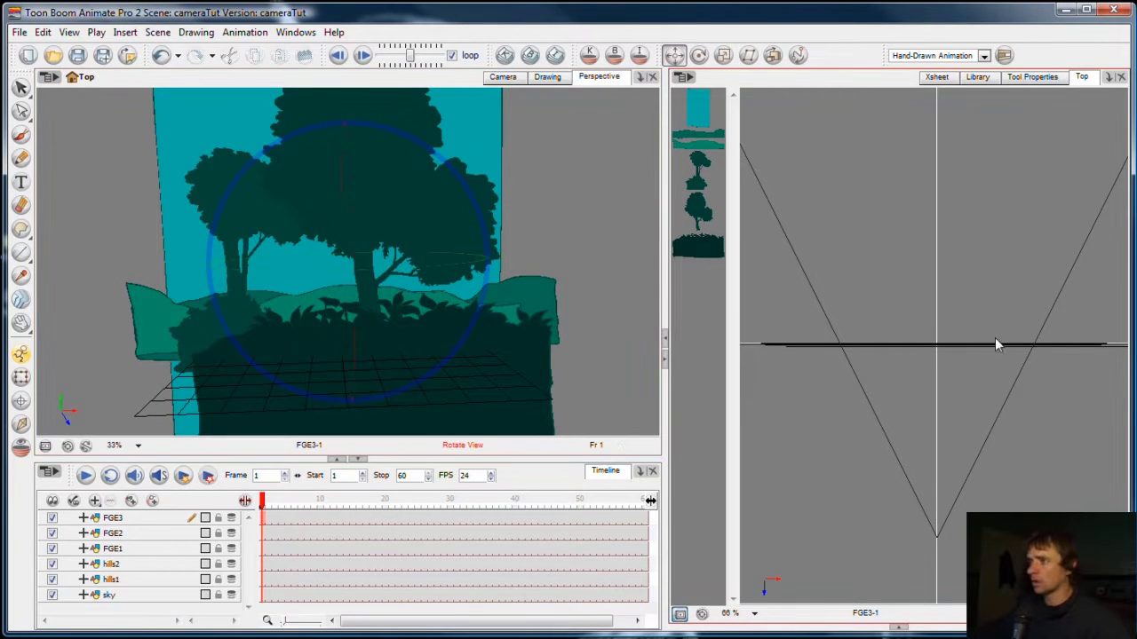
drag(347, 183, 338, 308)
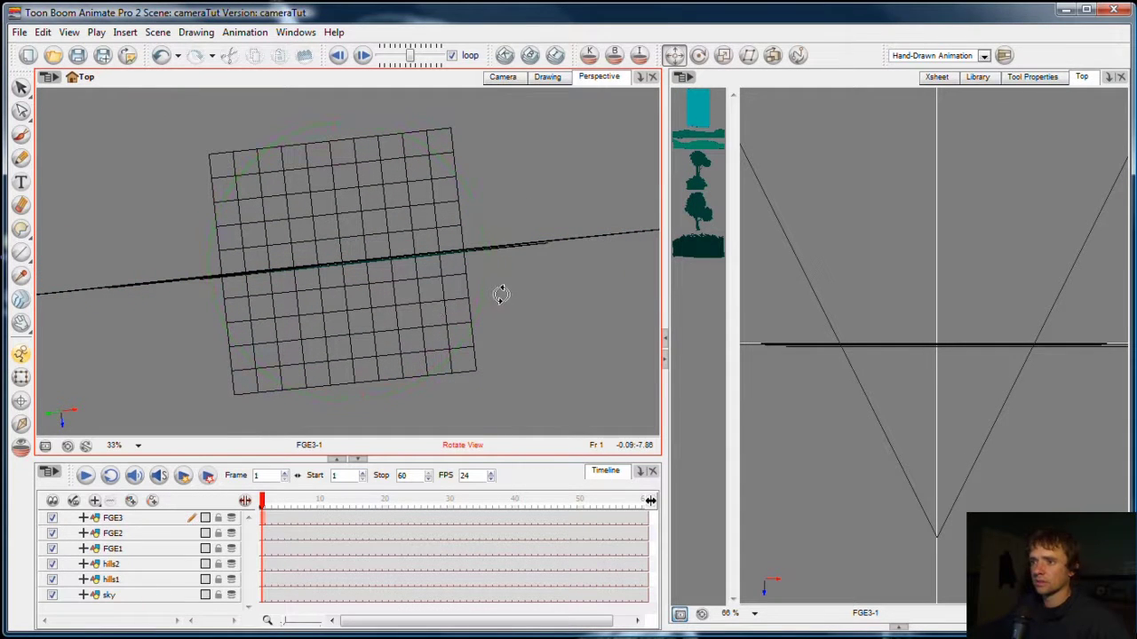
drag(495, 291, 499, 304)
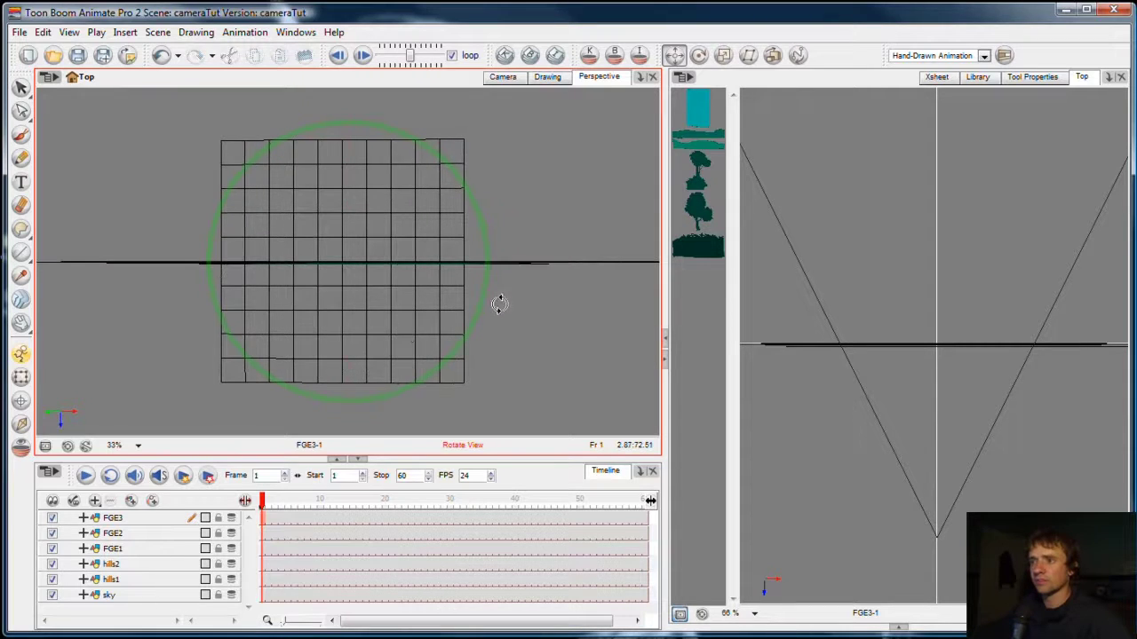
drag(350, 335, 476, 236)
mouse_move(396, 260)
mouse_down()
mouse_move(393, 241)
mouse_move(559, 228)
mouse_move(553, 249)
mouse_move(401, 257)
mouse_move(394, 244)
mouse_up()
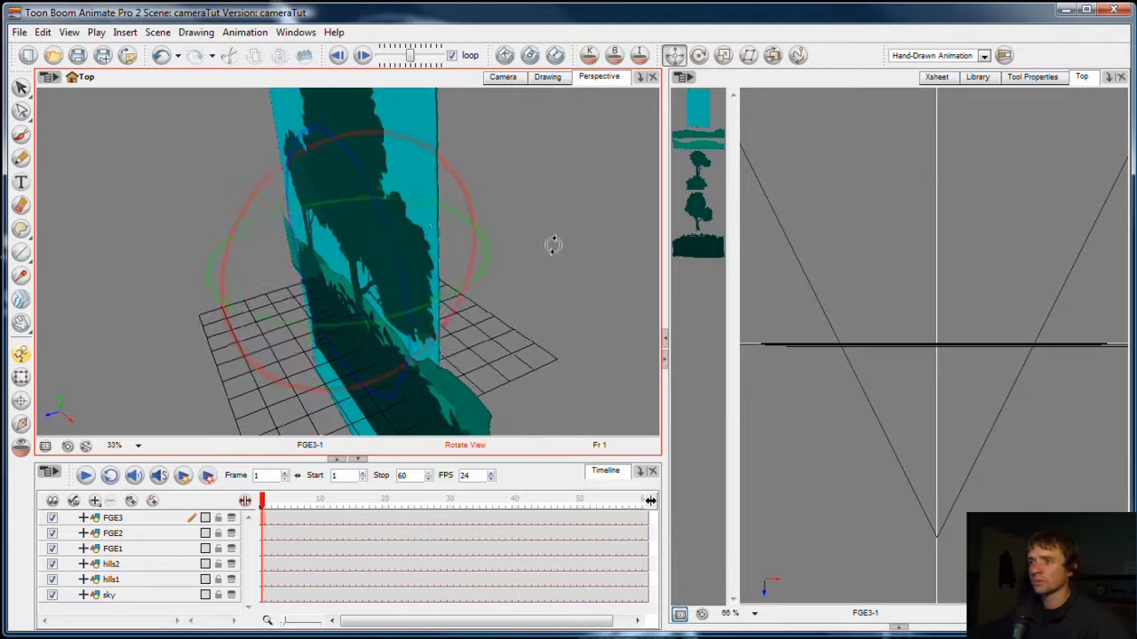
mouse_move(553, 243)
mouse_down()
mouse_move(523, 249)
mouse_move(533, 250)
mouse_up()
drag(438, 292, 503, 300)
- Zoom and recentre the camera cone in the Top view, then orbit the perspective view again
scroll(490, 257, down, 2)
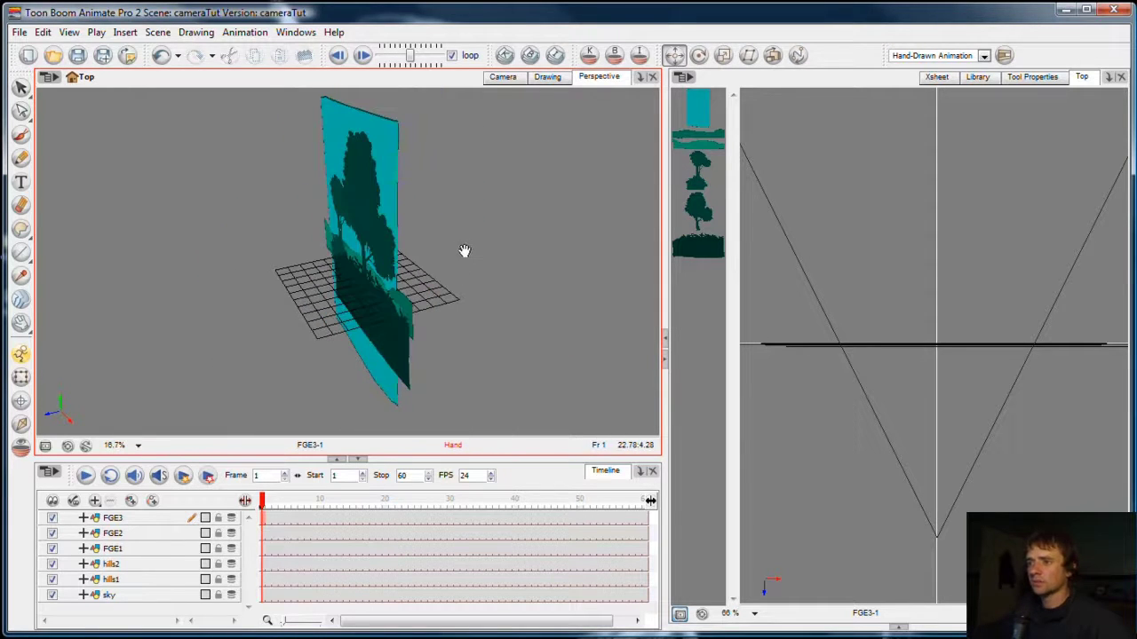
scroll(463, 250, up, 2)
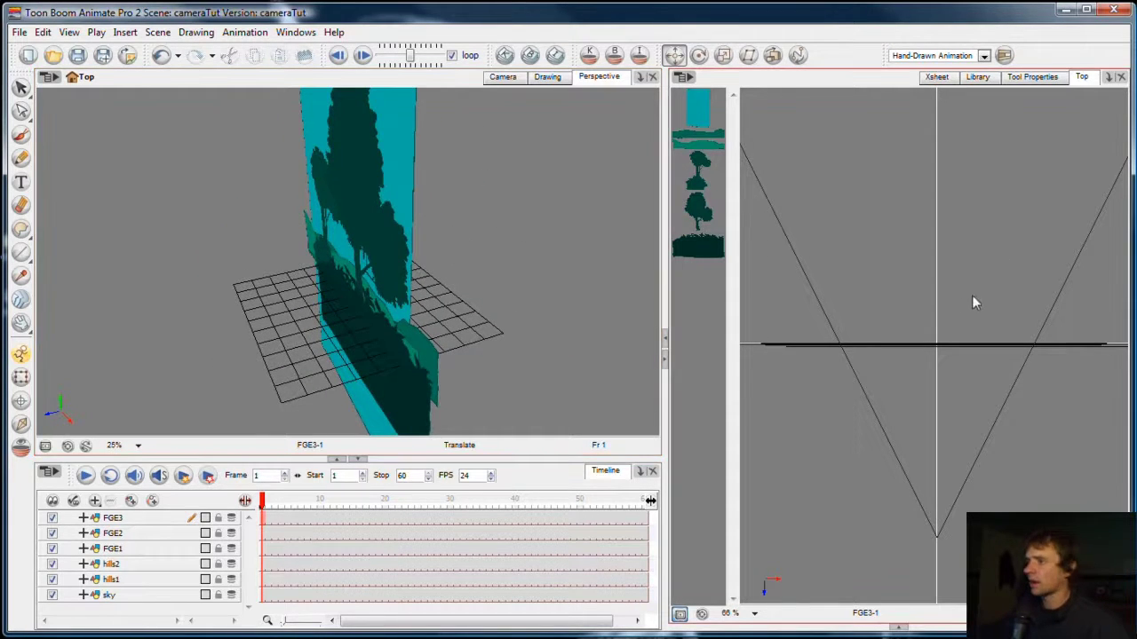
scroll(918, 340, up, 2)
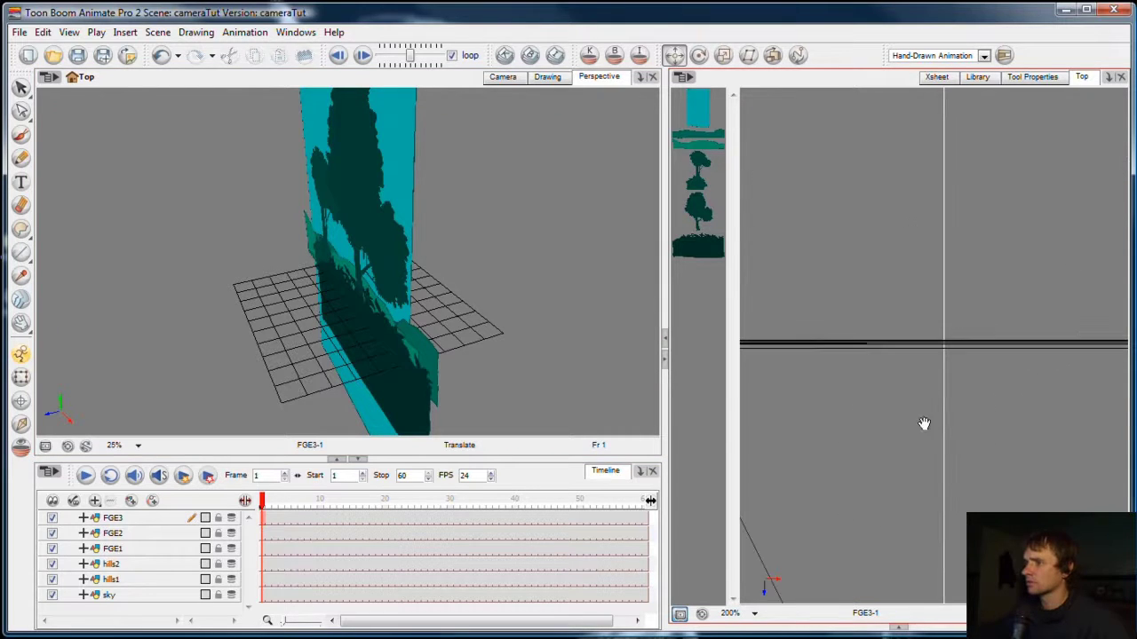
scroll(906, 290, down, 4)
scroll(911, 302, up, 2)
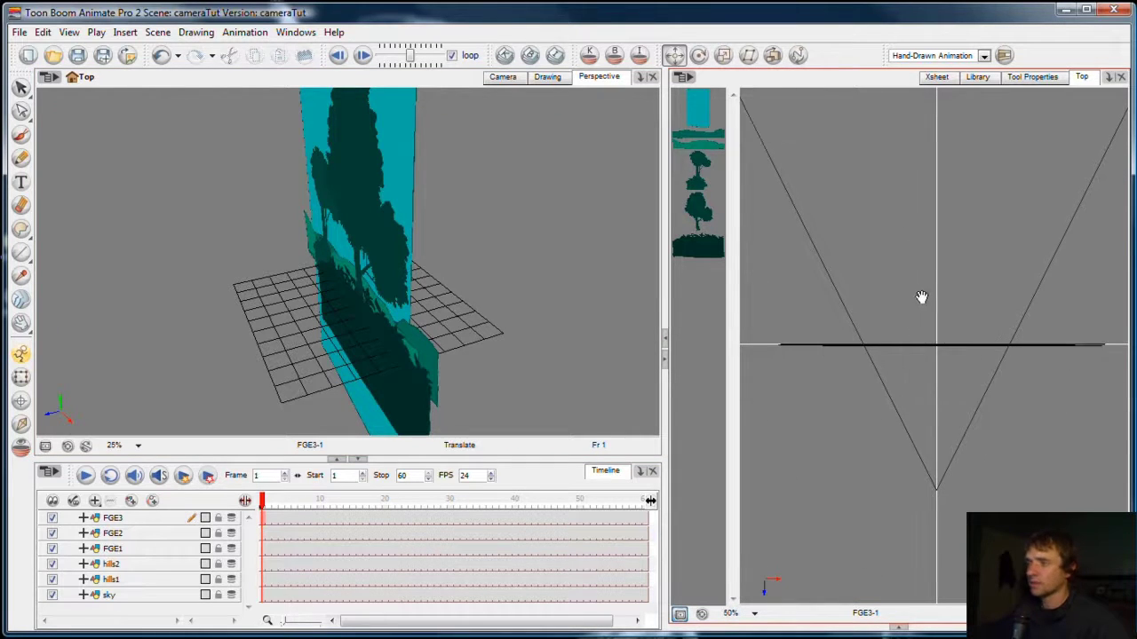
drag(921, 297, 926, 311)
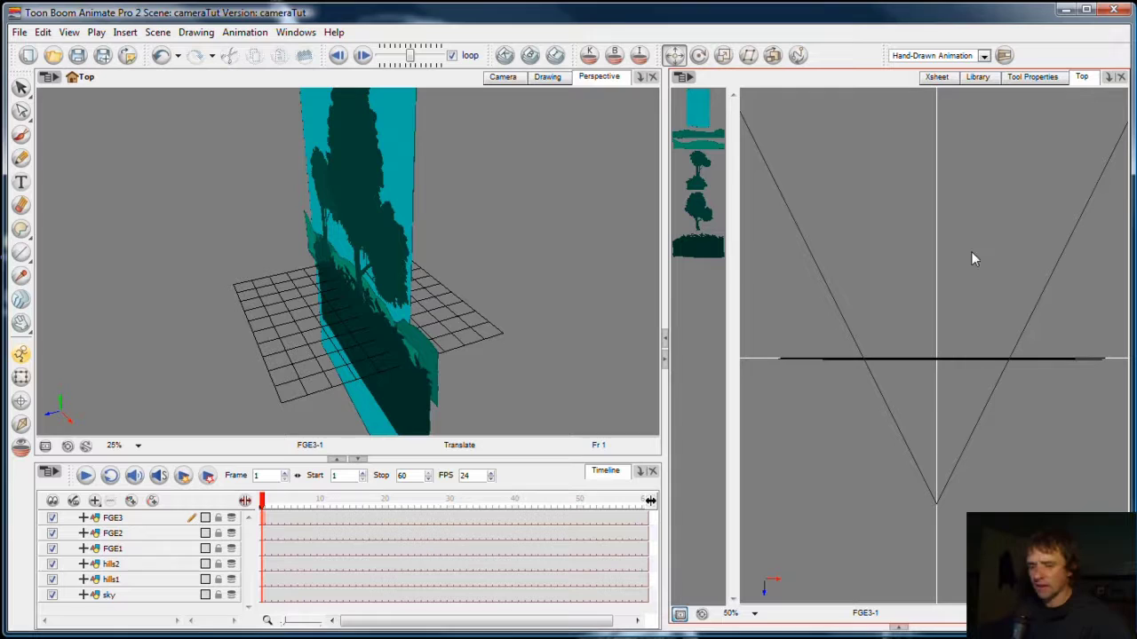
scroll(962, 233, down, 2)
scroll(966, 238, up, 4)
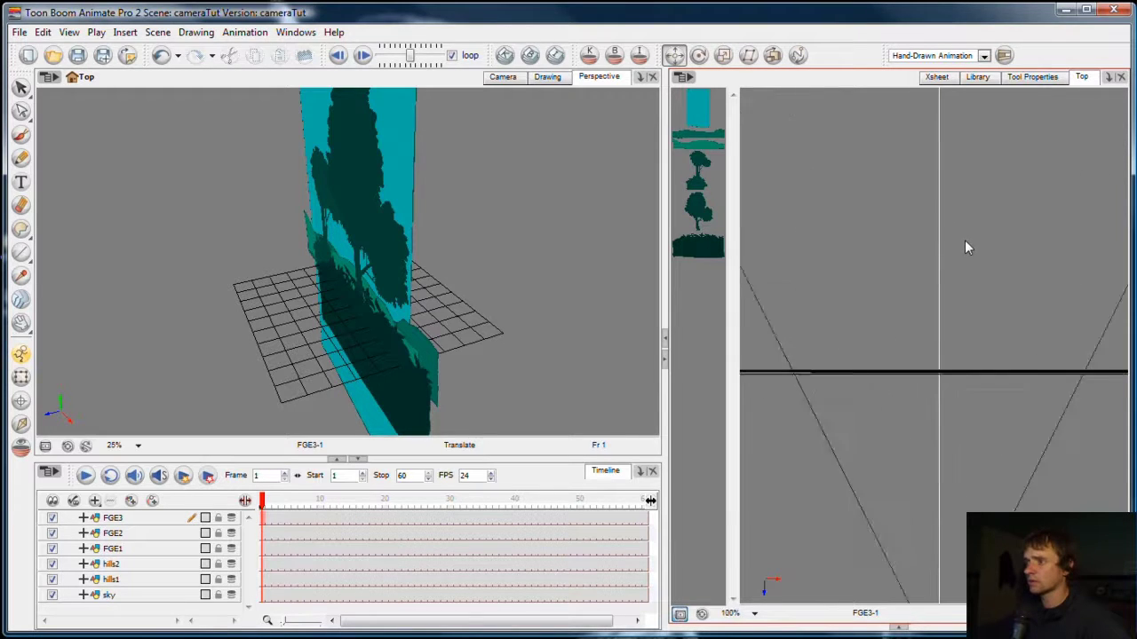
scroll(965, 246, down, 1)
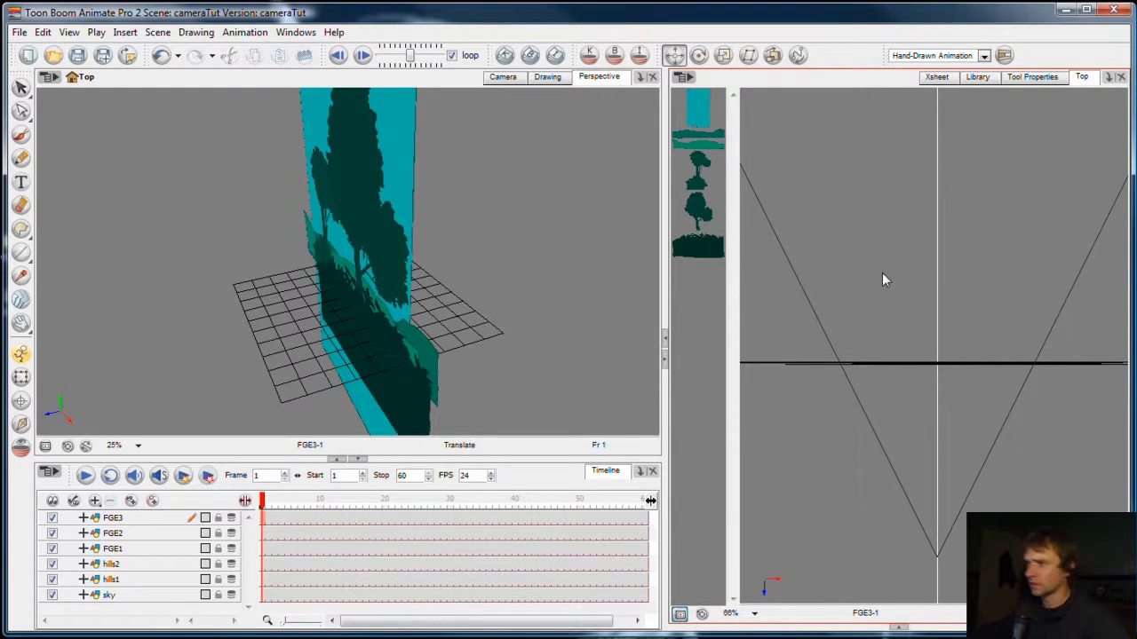
key(space)
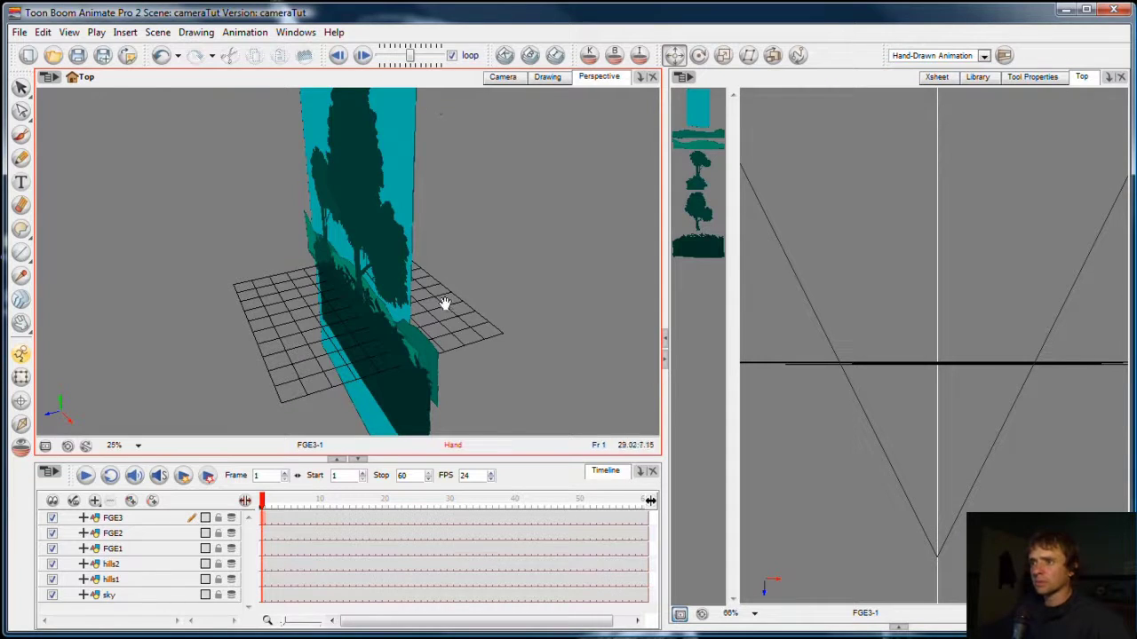
key(ctrl+alt)
drag(452, 304, 578, 169)
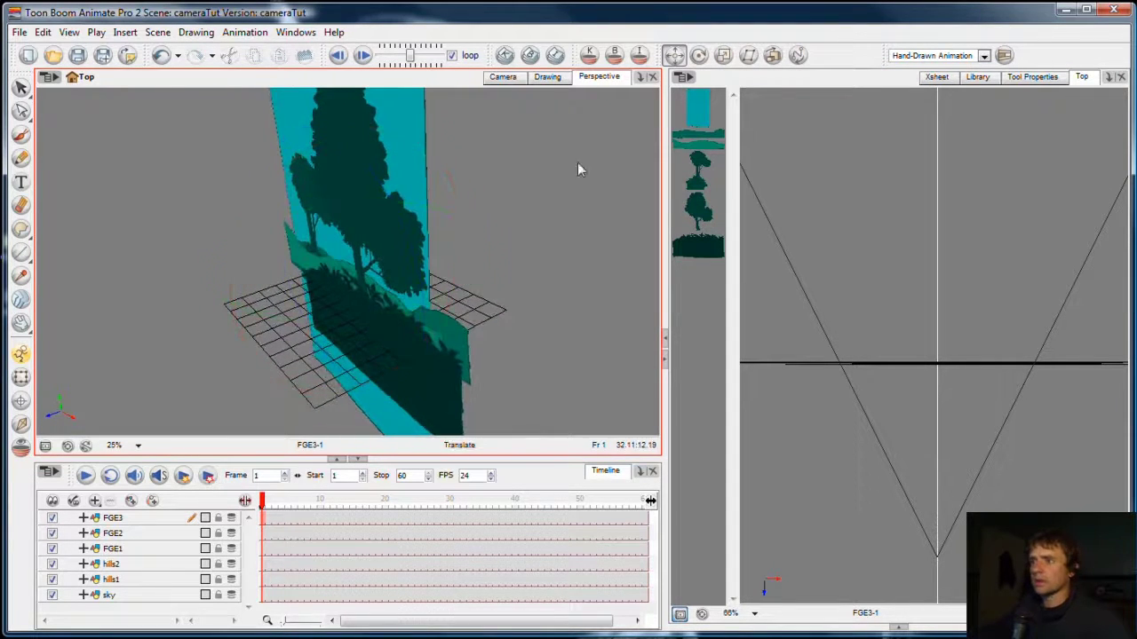
- In the Camera view, adjust FGE3's depth until it sits just in front of the other layers
click(502, 76)
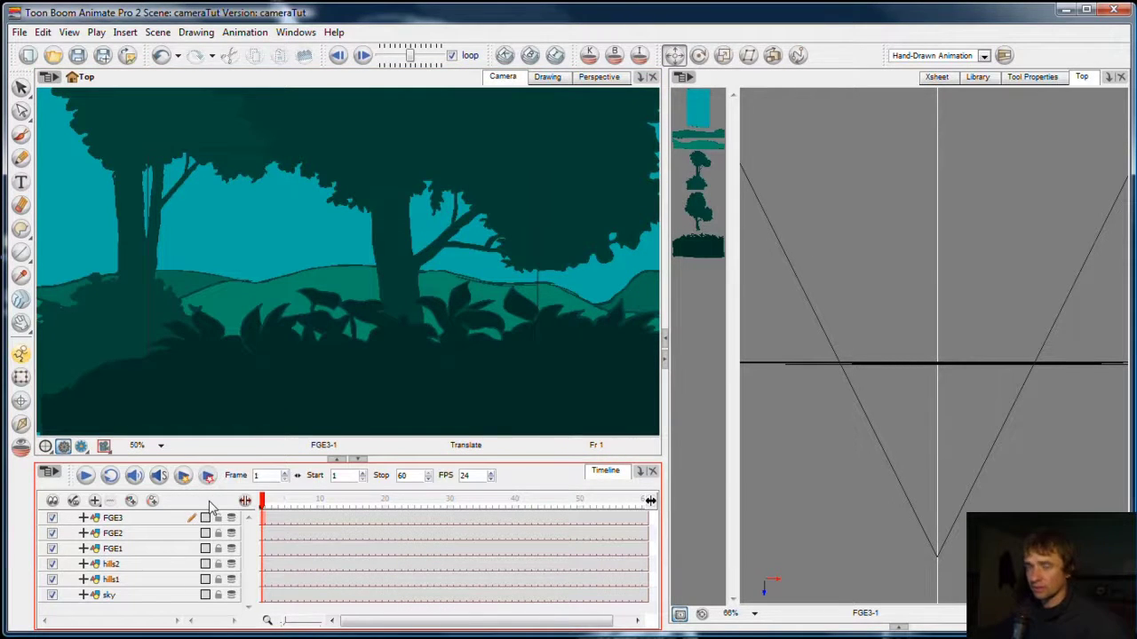
click(250, 517)
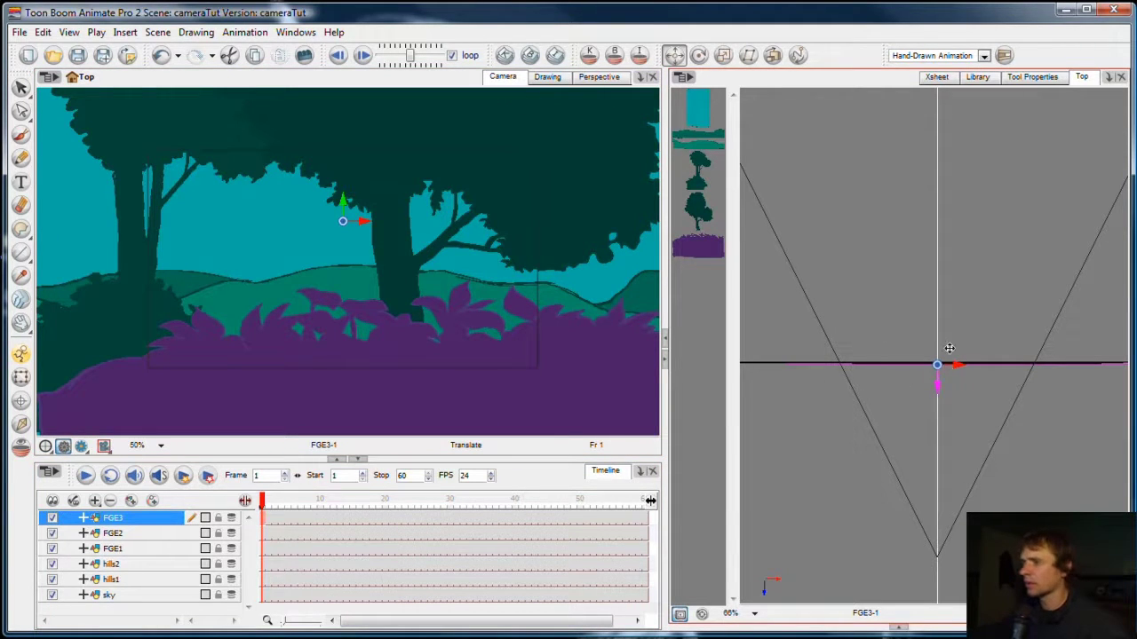
drag(938, 386, 938, 410)
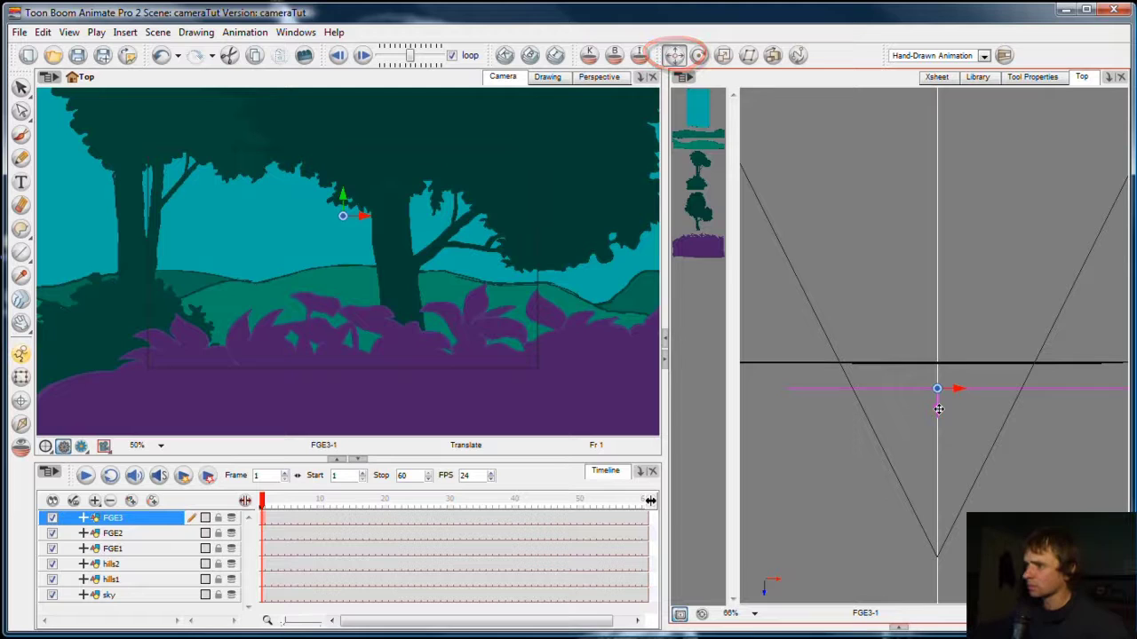
mouse_move(937, 410)
mouse_down()
mouse_move(936, 348)
mouse_move(930, 391)
mouse_up()
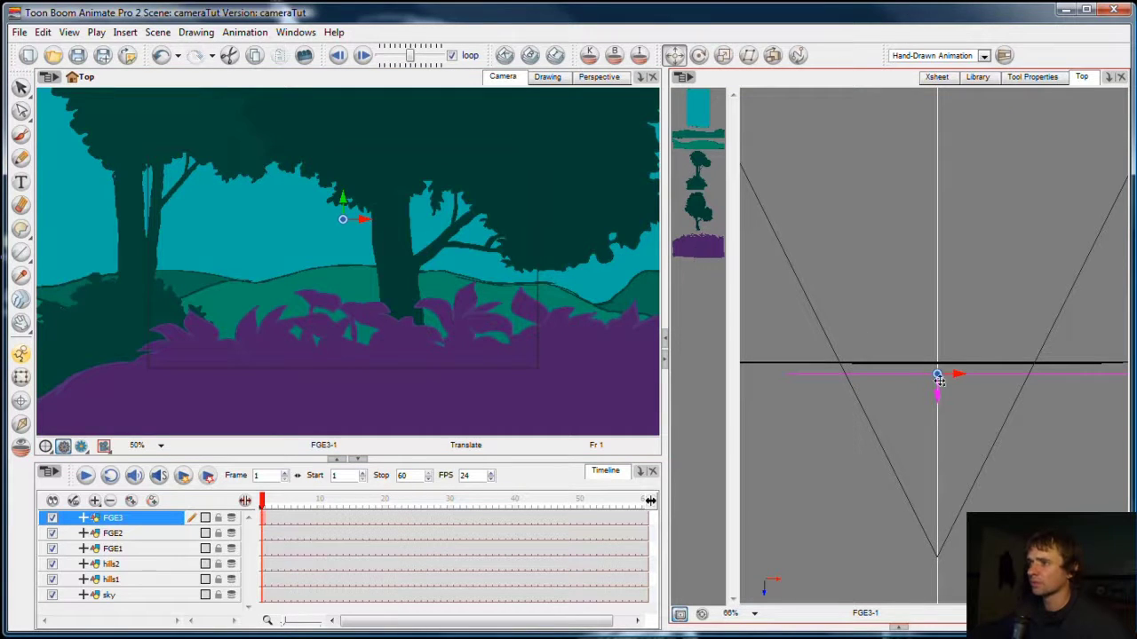
drag(940, 395, 939, 375)
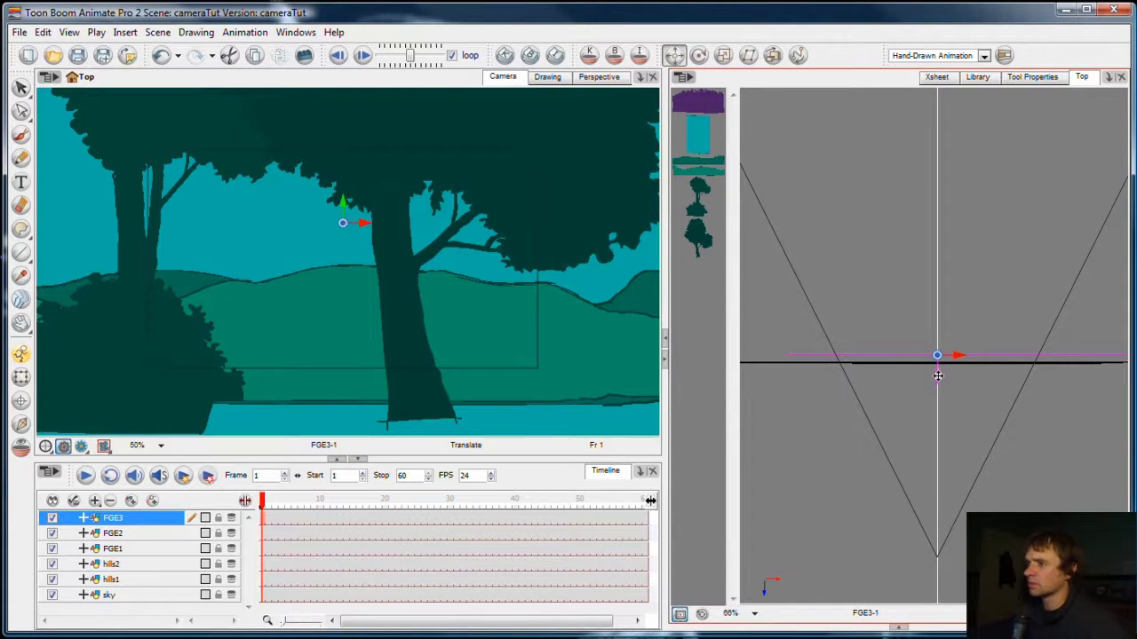
drag(937, 375, 947, 404)
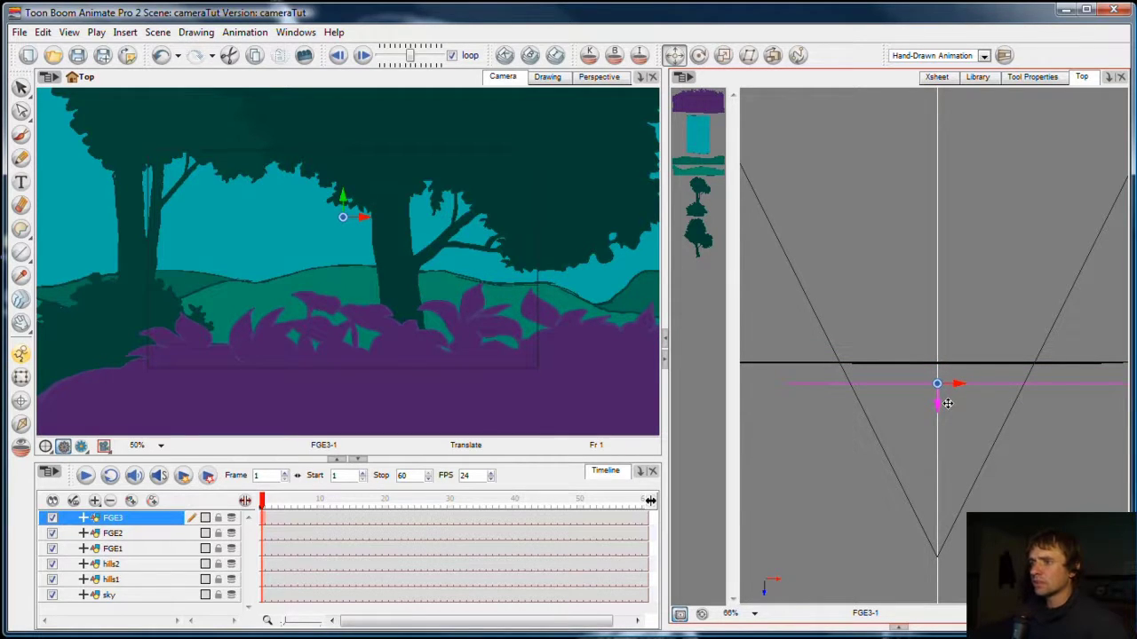
drag(947, 404, 948, 404)
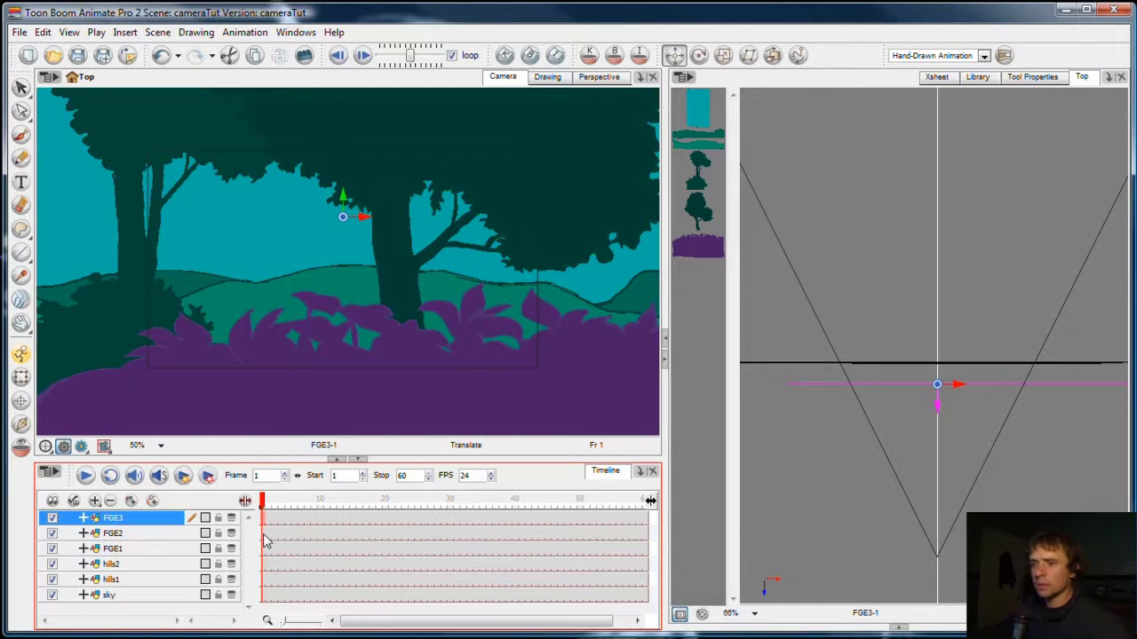
click(263, 596)
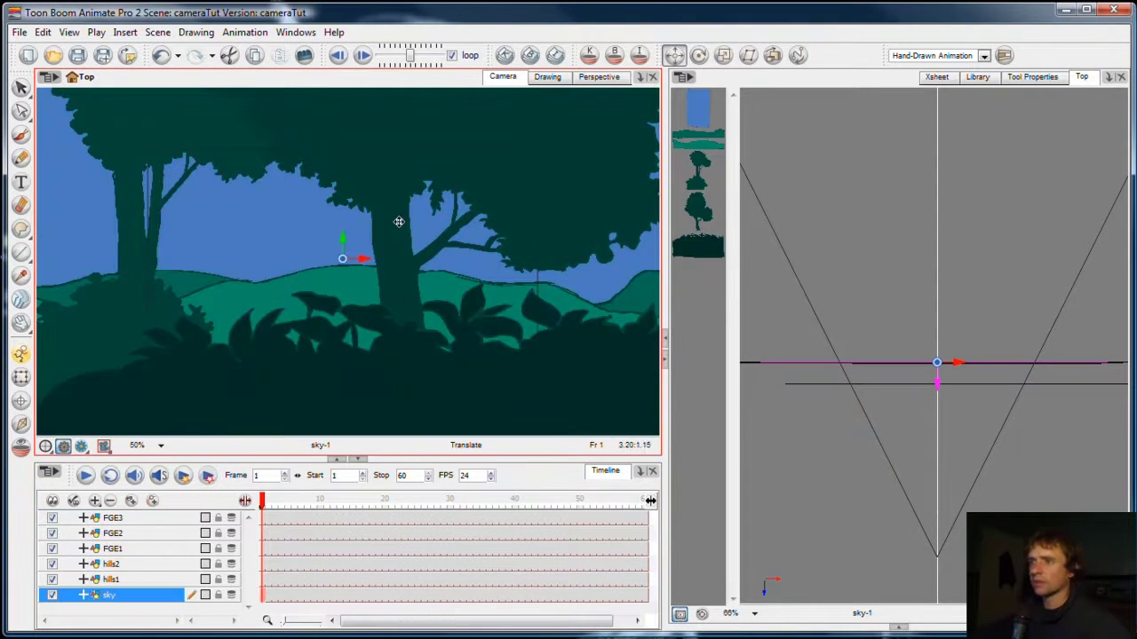
click(604, 467)
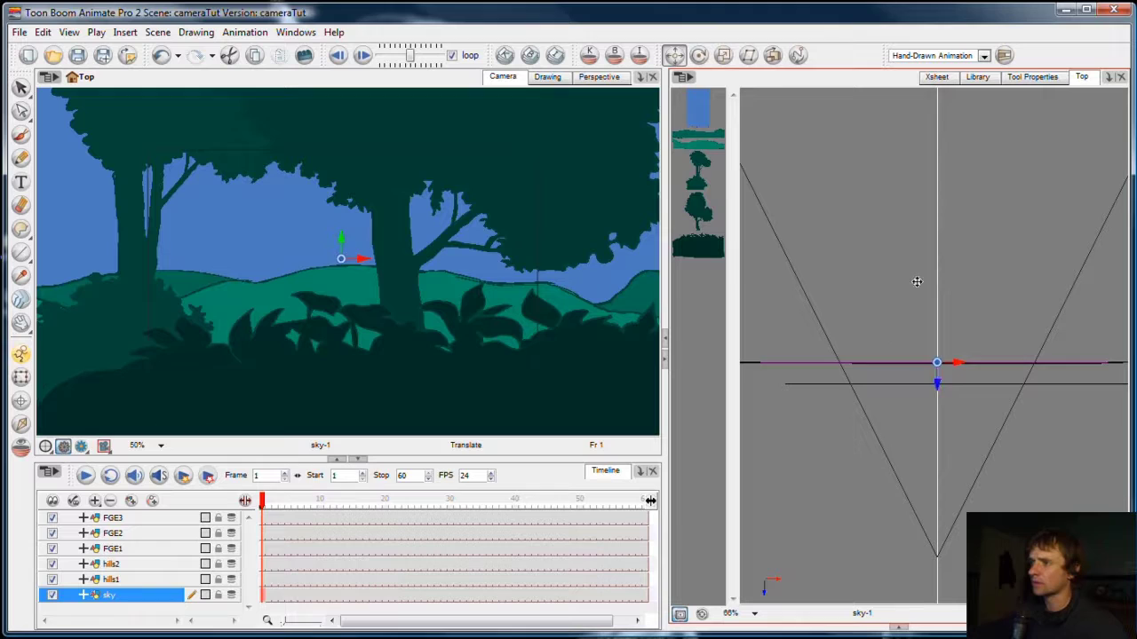
mouse_move(918, 279)
mouse_down()
mouse_move(921, 246)
mouse_move(962, 279)
mouse_move(885, 270)
mouse_move(929, 254)
mouse_move(926, 265)
mouse_up()
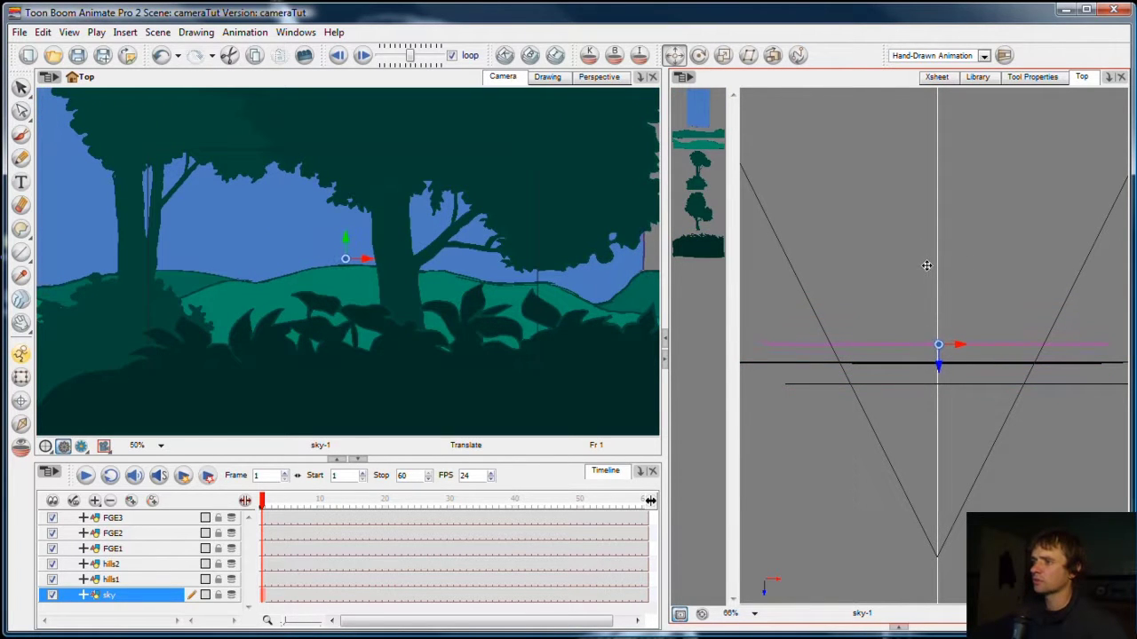
mouse_move(935, 357)
mouse_down()
mouse_move(936, 368)
mouse_move(964, 135)
mouse_up()
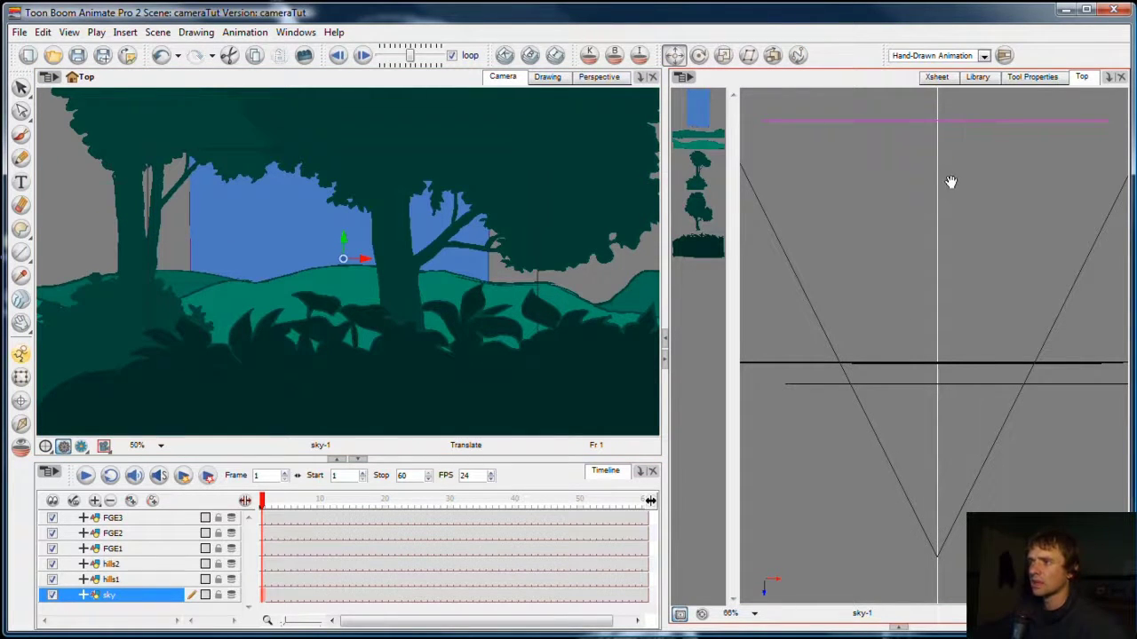
mouse_move(950, 177)
mouse_down()
mouse_move(957, 239)
mouse_move(944, 170)
mouse_up()
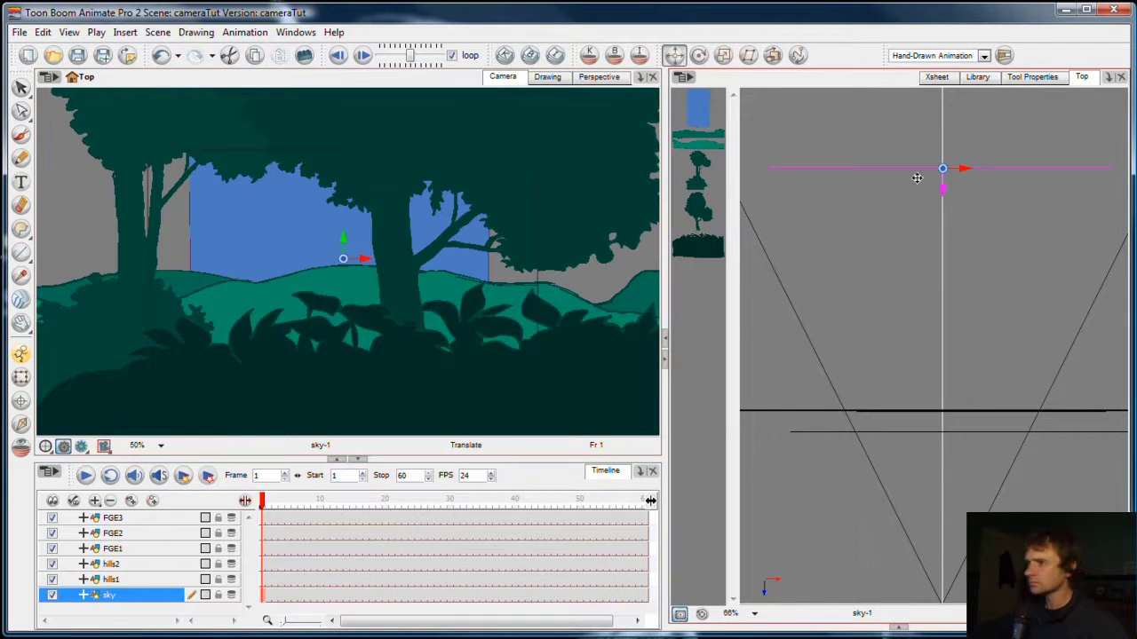
drag(942, 187, 957, 428)
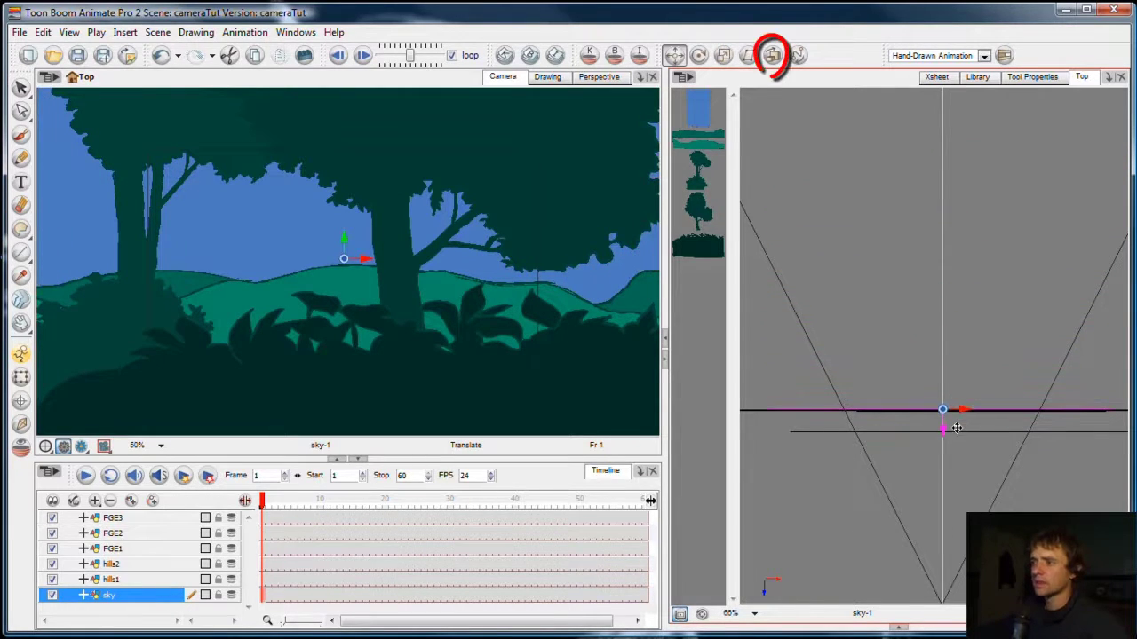
- With Maintain Size, zoom out and push the sky layer far back behind the hills and trees
click(773, 56)
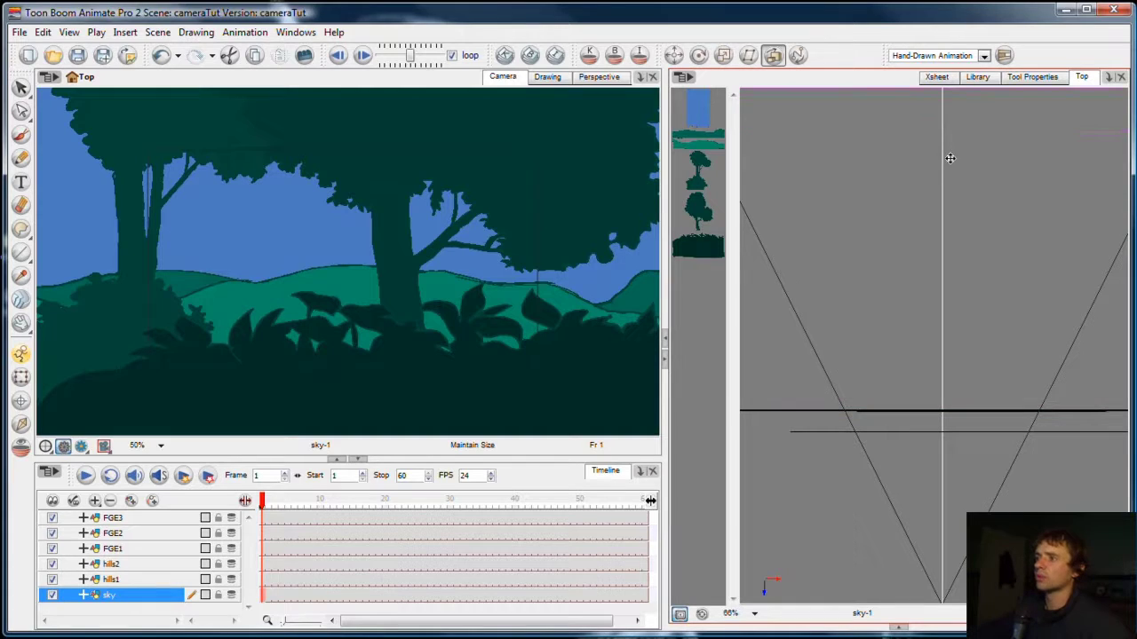
scroll(431, 261, down, 3)
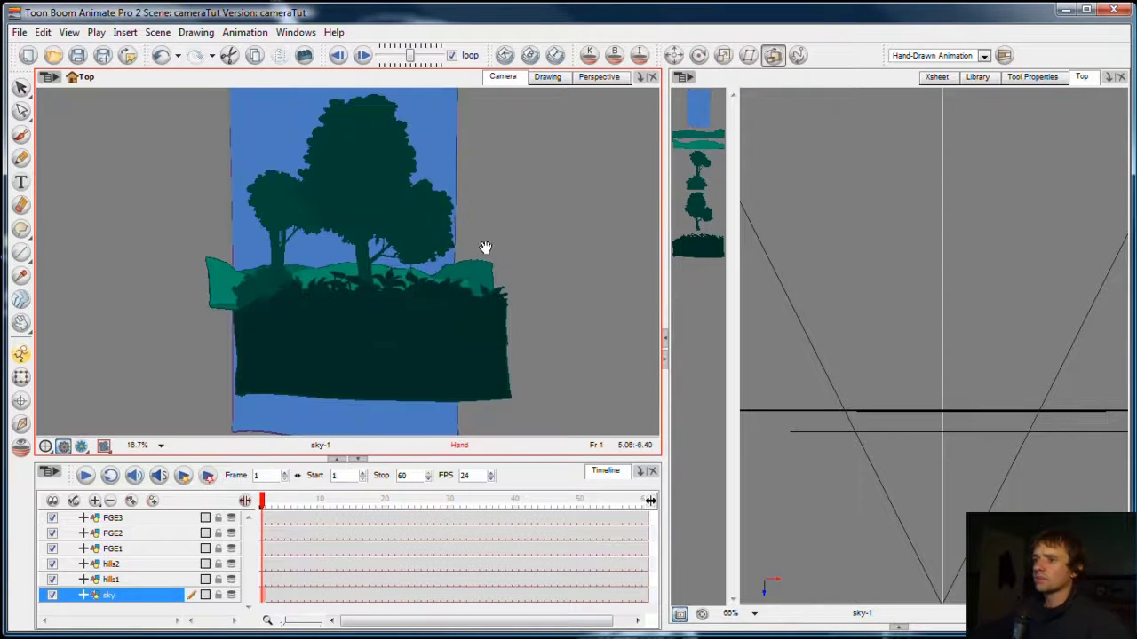
scroll(465, 292, down, 1)
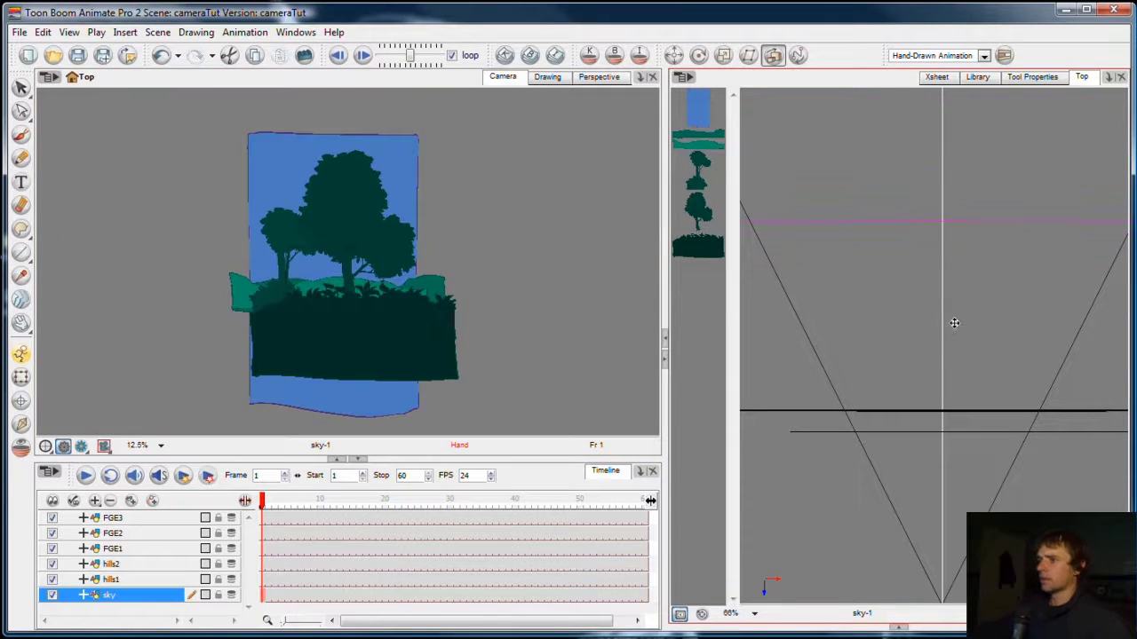
drag(953, 426, 947, 183)
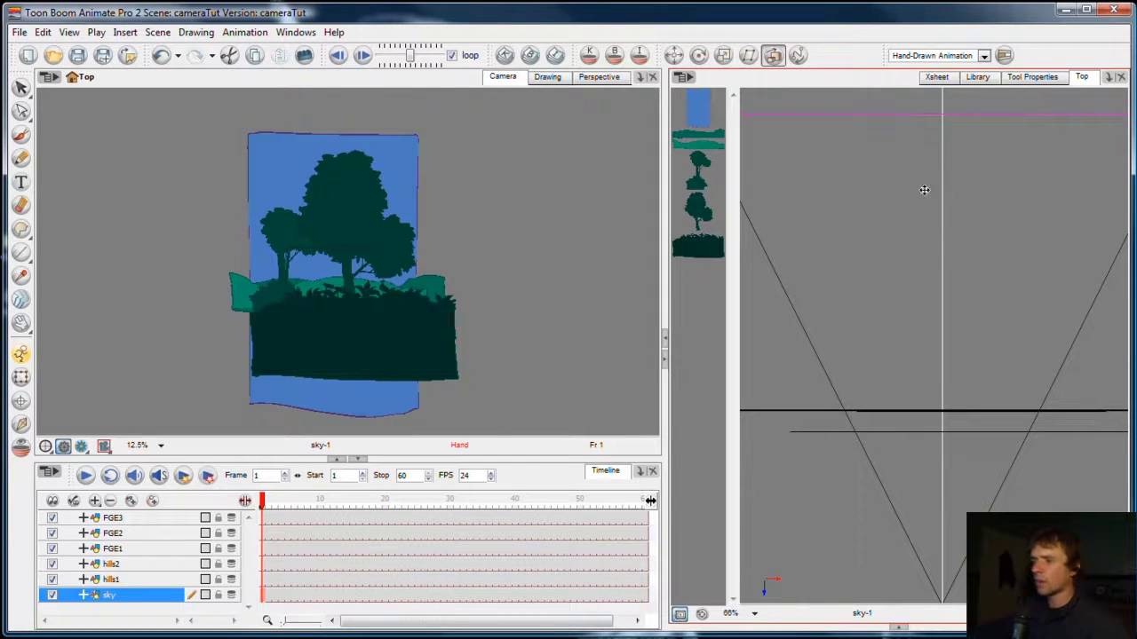
- Push hills1, hills2 and FGE1 farther back in depth while keeping their framed size
click(263, 584)
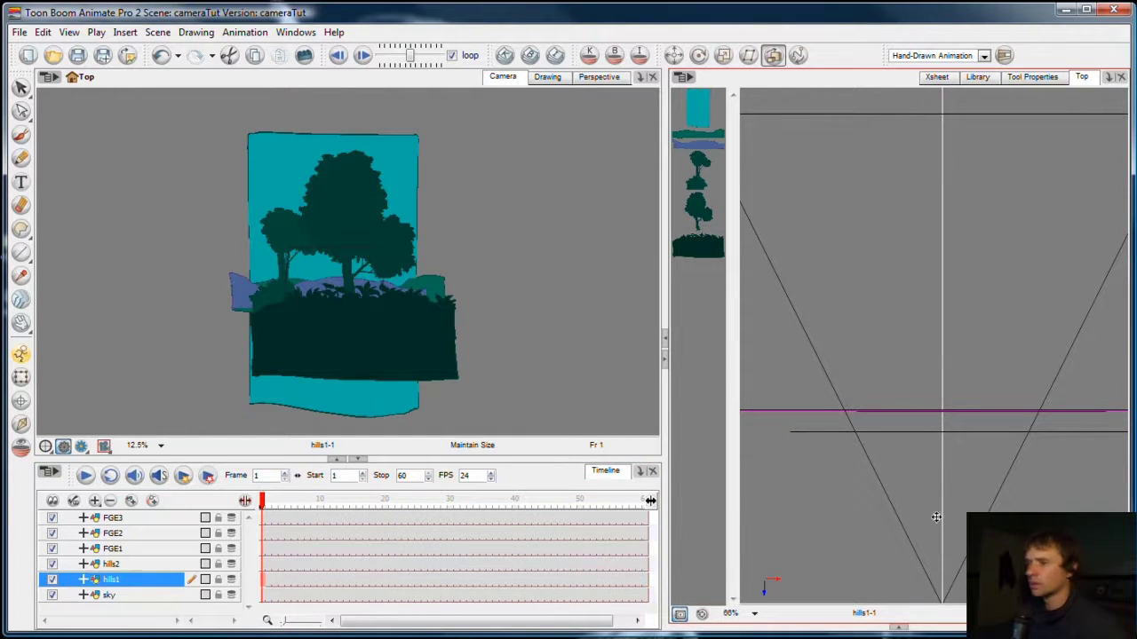
drag(946, 508, 941, 436)
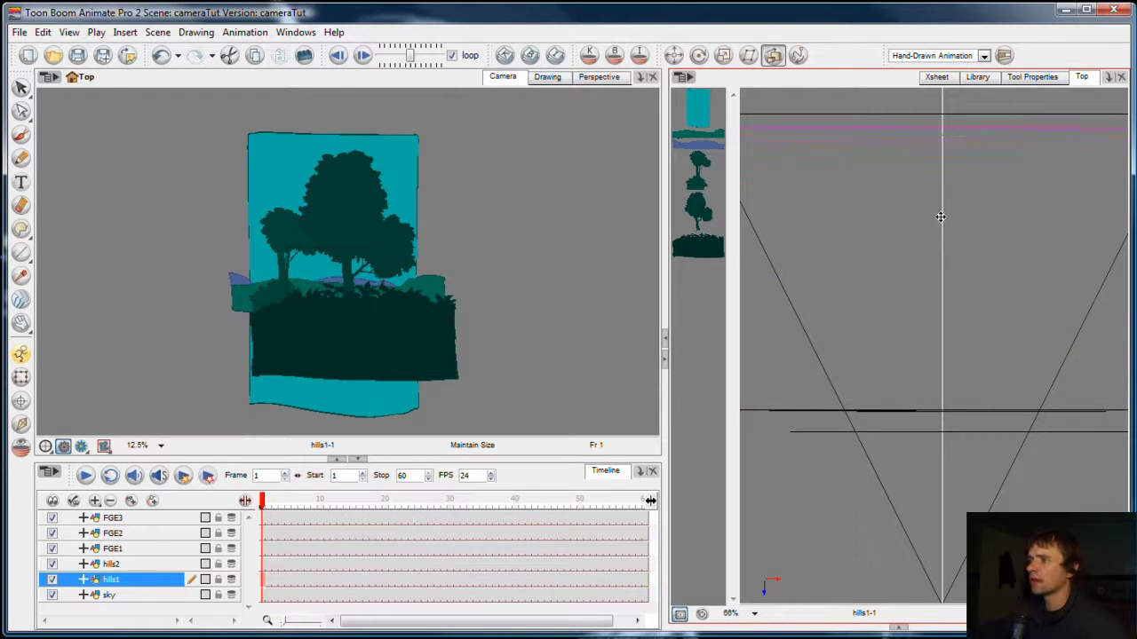
drag(941, 213, 934, 120)
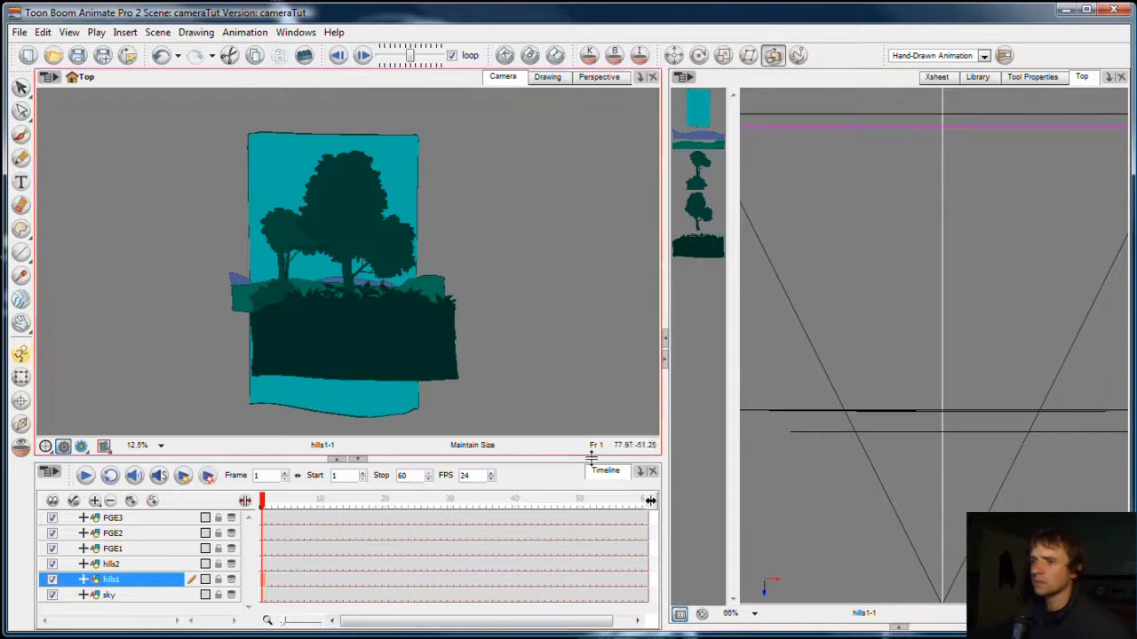
click(264, 564)
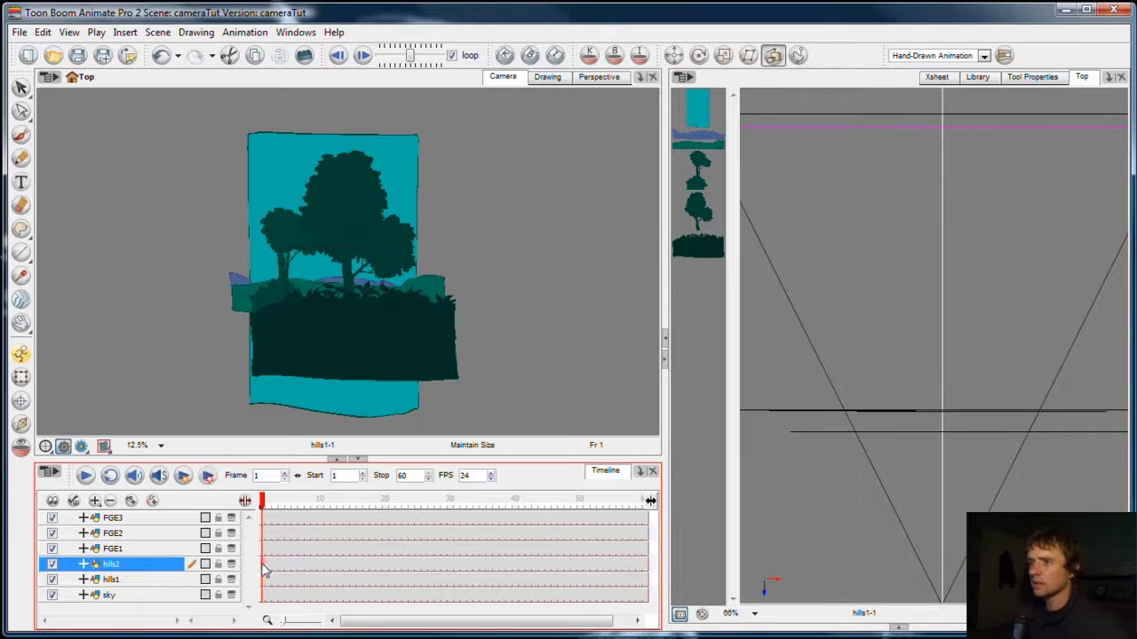
drag(964, 438, 977, 298)
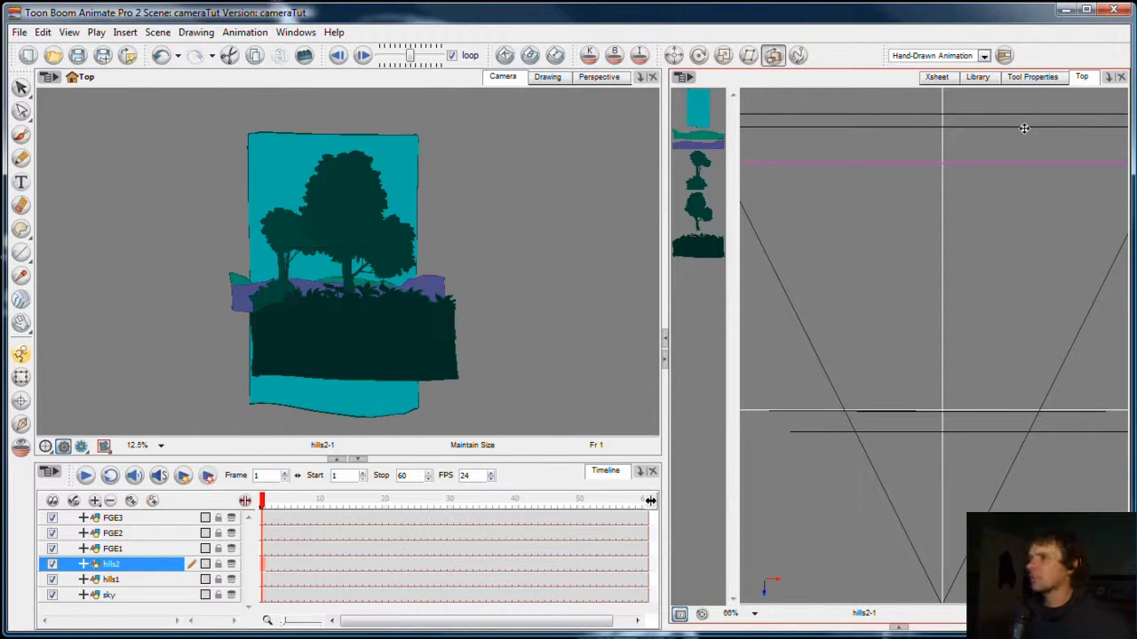
click(124, 549)
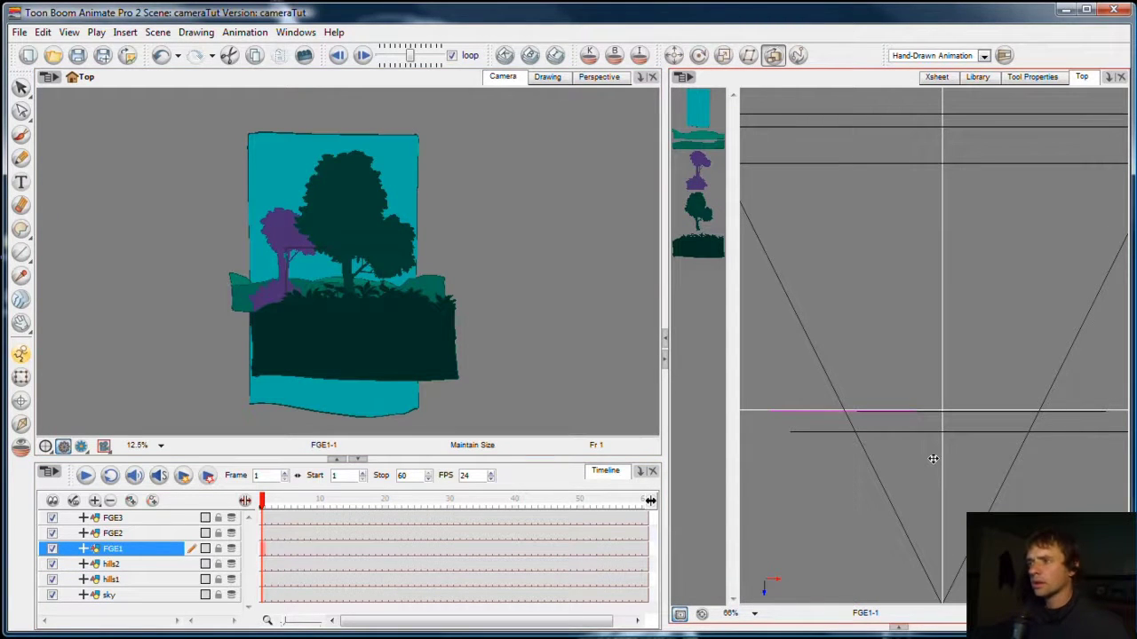
drag(932, 458, 933, 446)
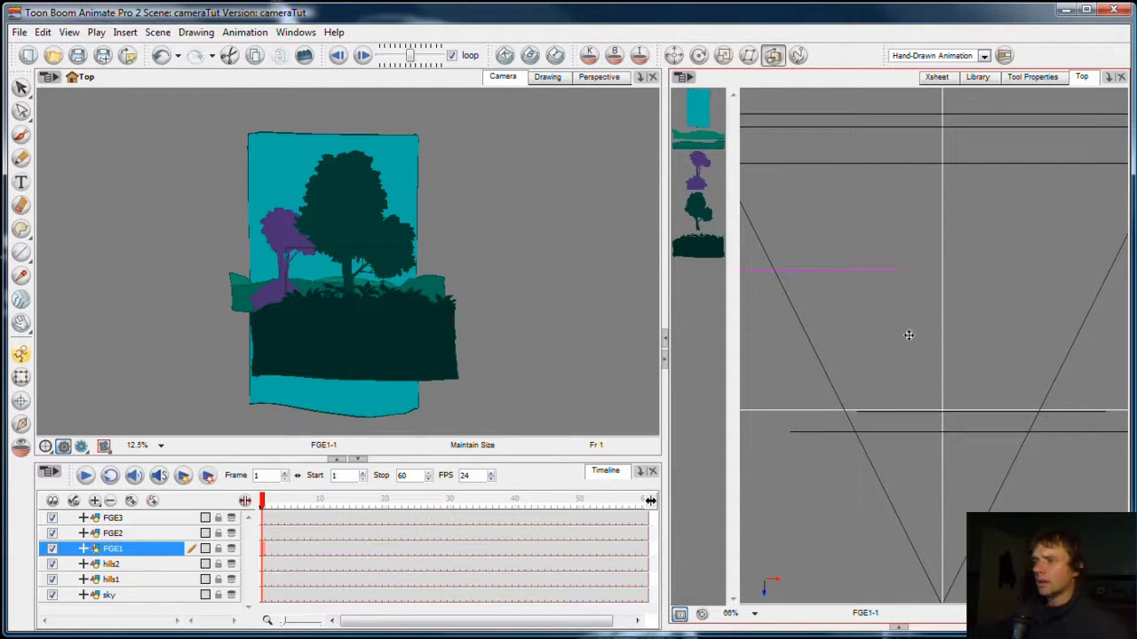
click(265, 532)
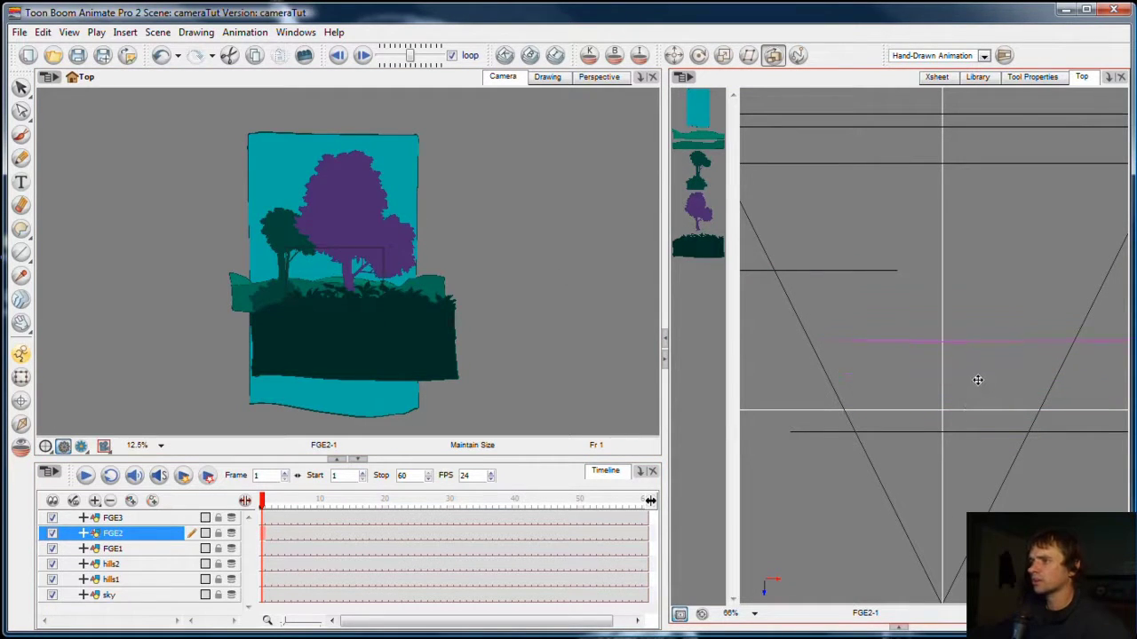
- Drag FGE3 toward the camera cone apex, settling it just in front of the other layers
click(122, 519)
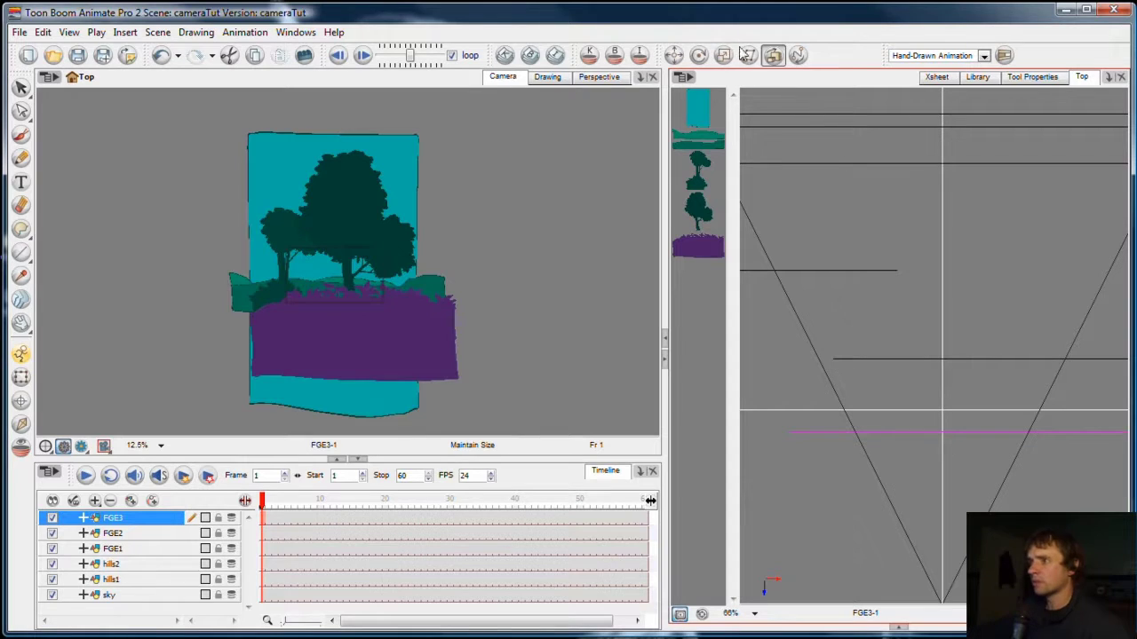
drag(947, 481, 938, 597)
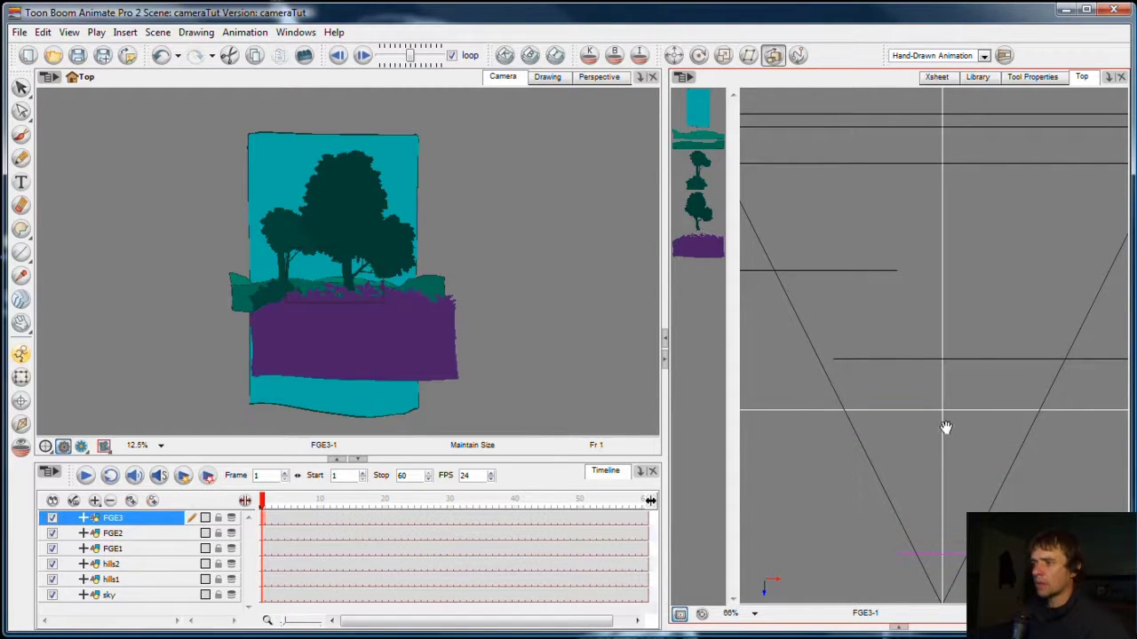
scroll(964, 372, down, 3)
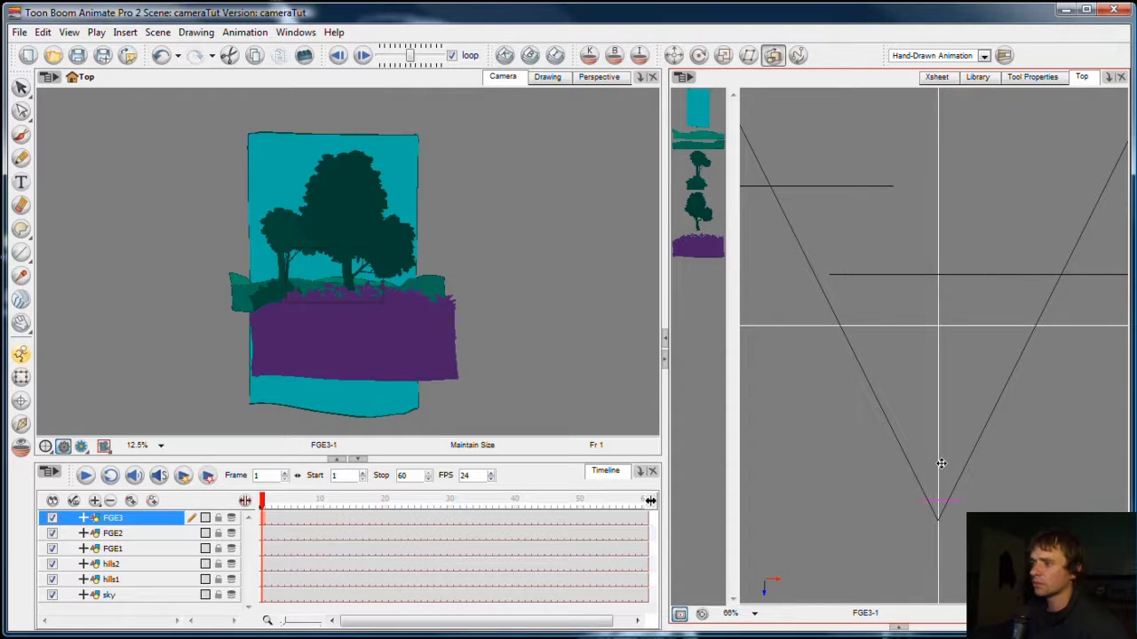
drag(940, 471, 936, 519)
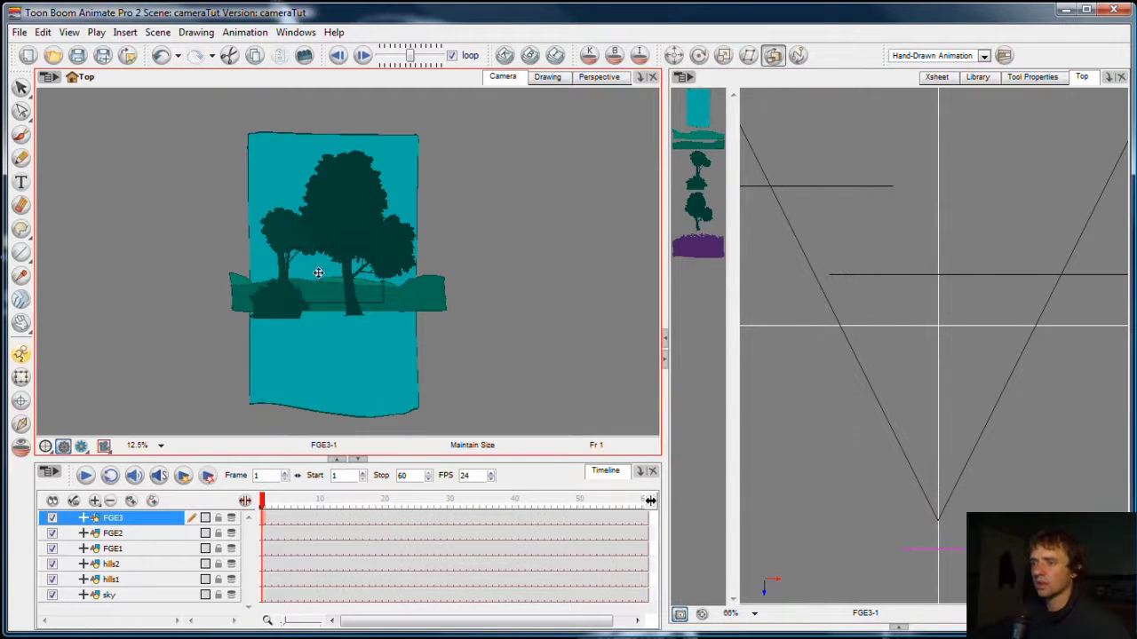
click(802, 436)
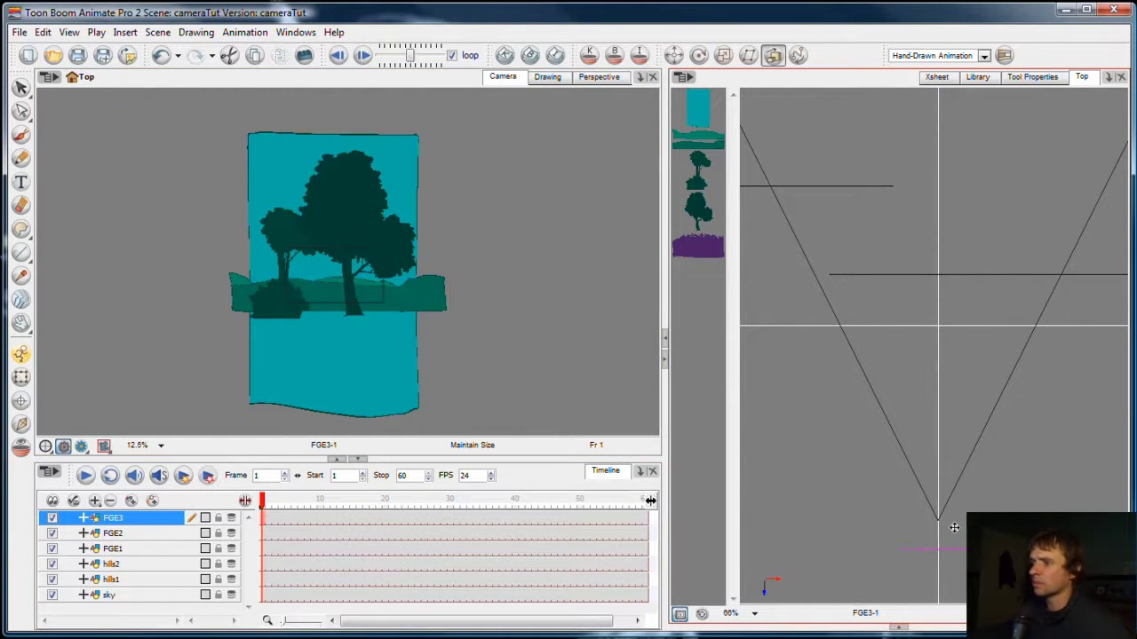
drag(954, 513, 953, 494)
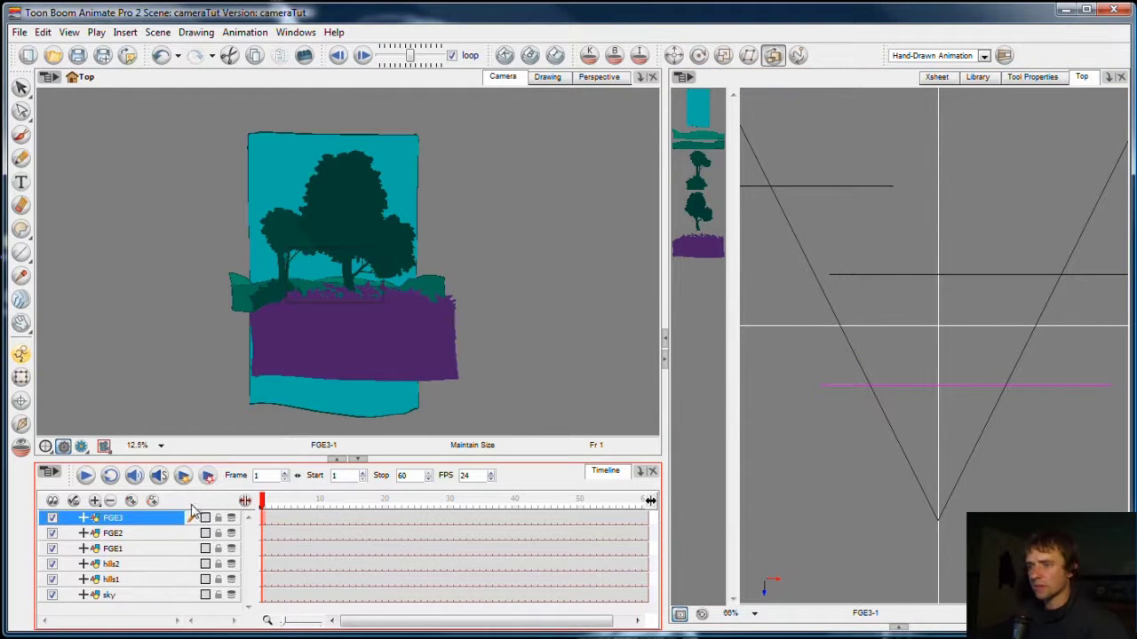
- Switch back to Translate, add a Camera layer with a Camera-P parent peg, and select the peg
click(673, 55)
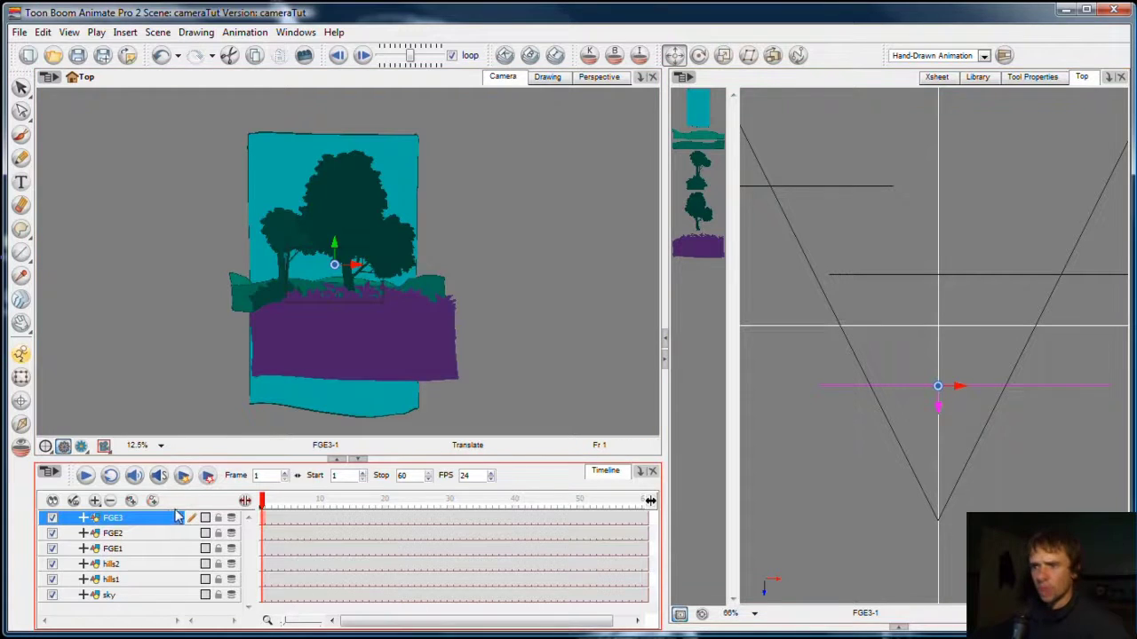
click(187, 506)
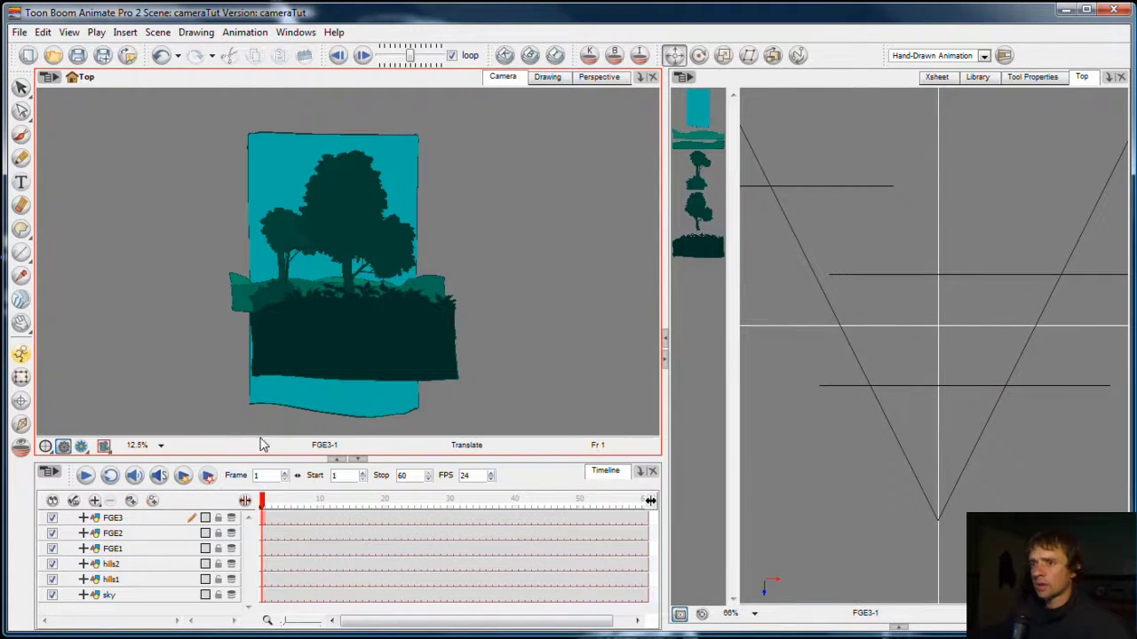
click(95, 502)
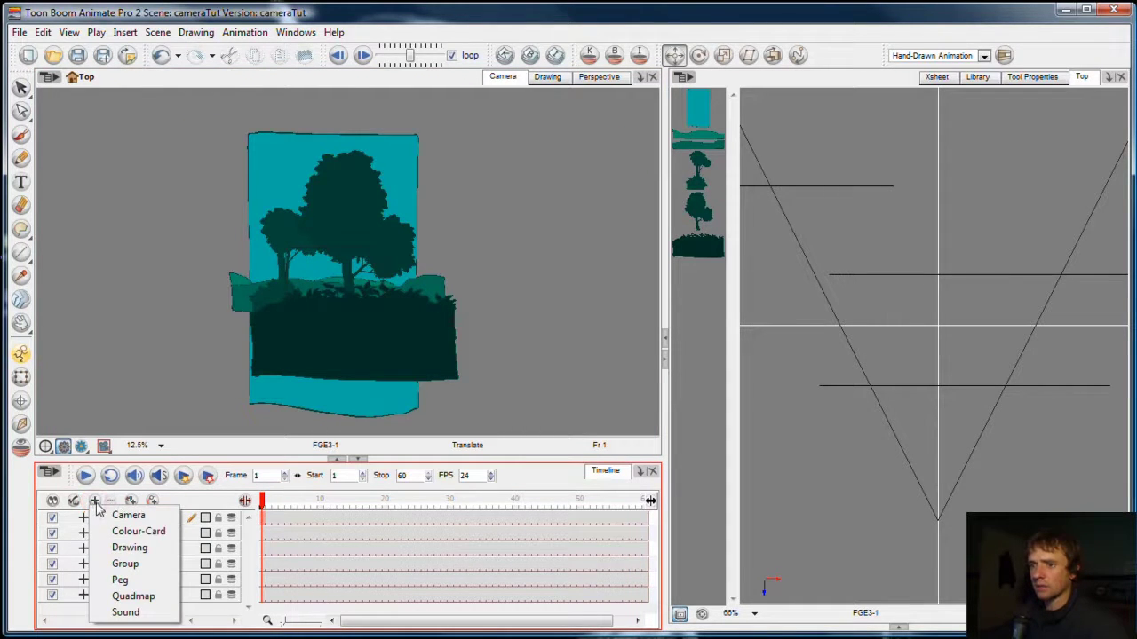
click(130, 516)
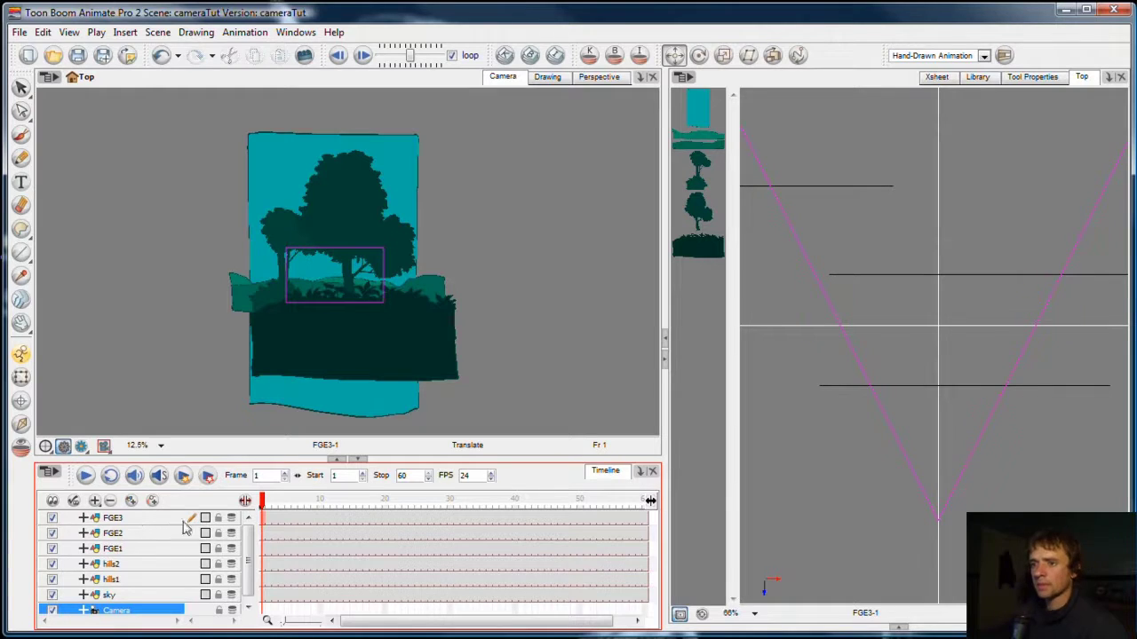
drag(248, 571, 241, 579)
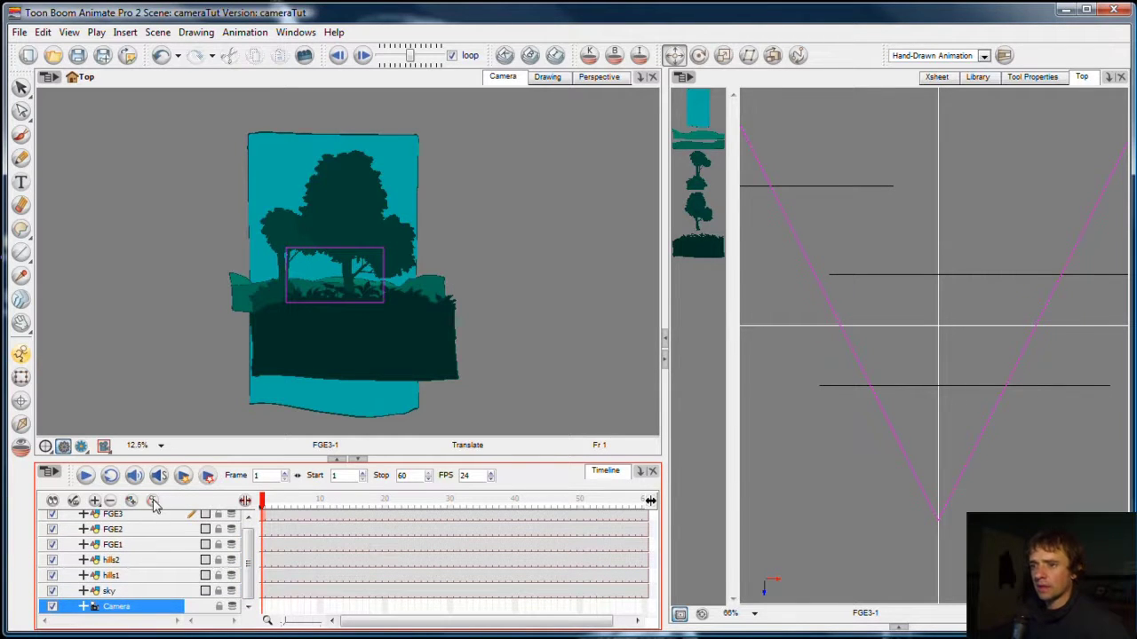
click(152, 503)
click(265, 605)
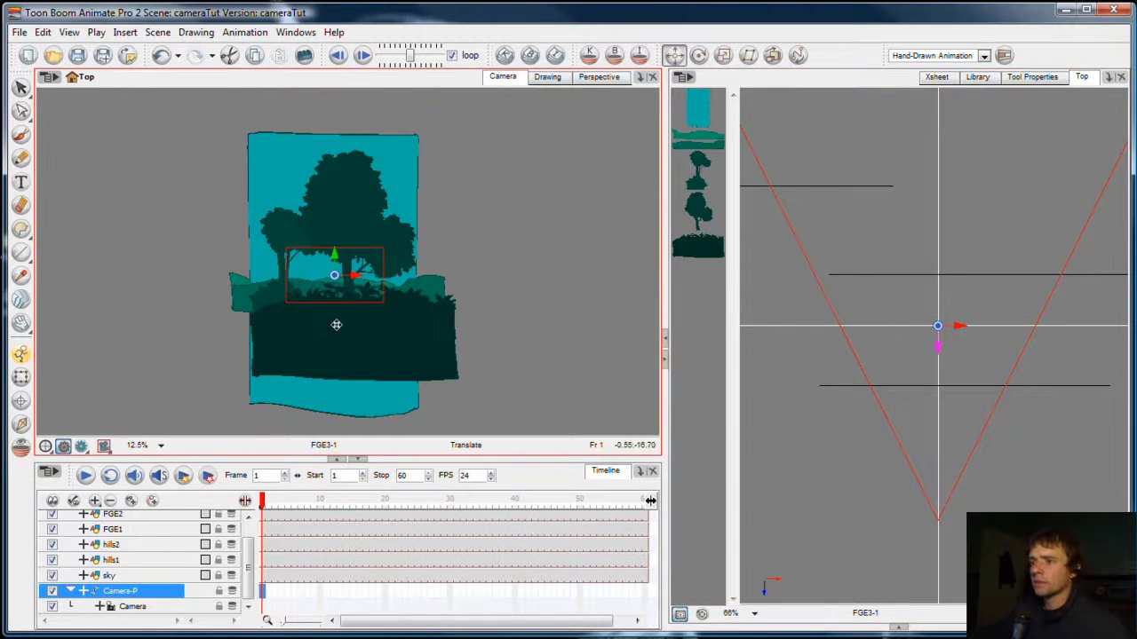
- Drag Camera-P forward toward the trees in the Camera and Top views, then deselect it
mouse_move(337, 323)
mouse_down()
mouse_move(343, 209)
mouse_move(347, 343)
mouse_move(380, 332)
mouse_move(310, 336)
mouse_move(348, 332)
mouse_move(412, 285)
mouse_up()
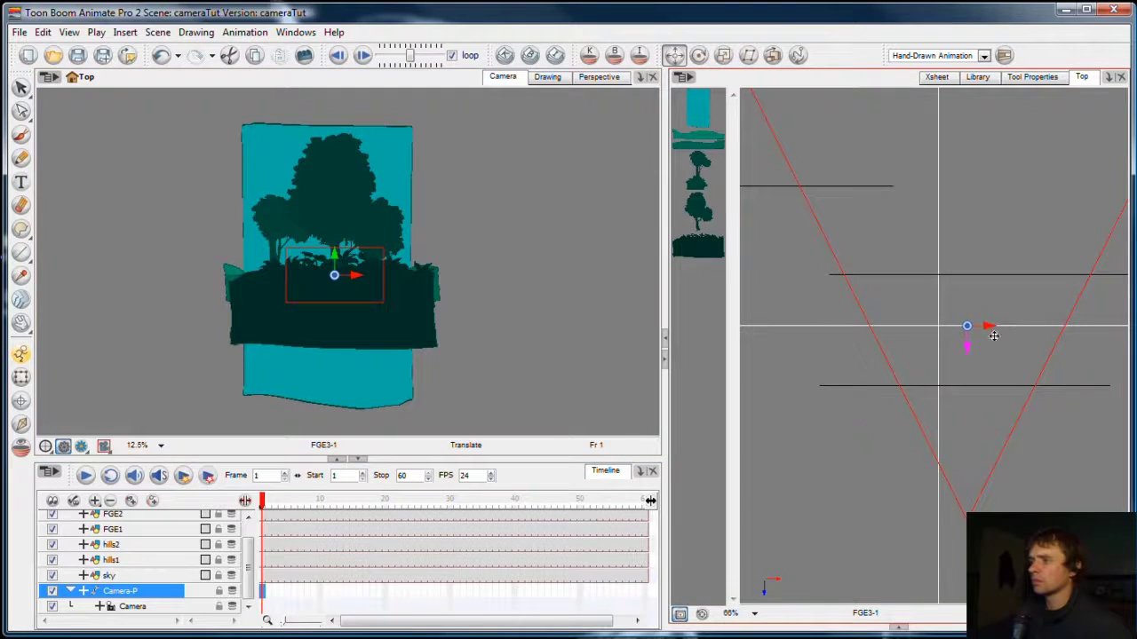
mouse_move(992, 332)
mouse_down()
mouse_move(997, 346)
mouse_move(957, 401)
mouse_move(975, 484)
mouse_move(949, 267)
mouse_move(951, 316)
mouse_move(963, 276)
mouse_up()
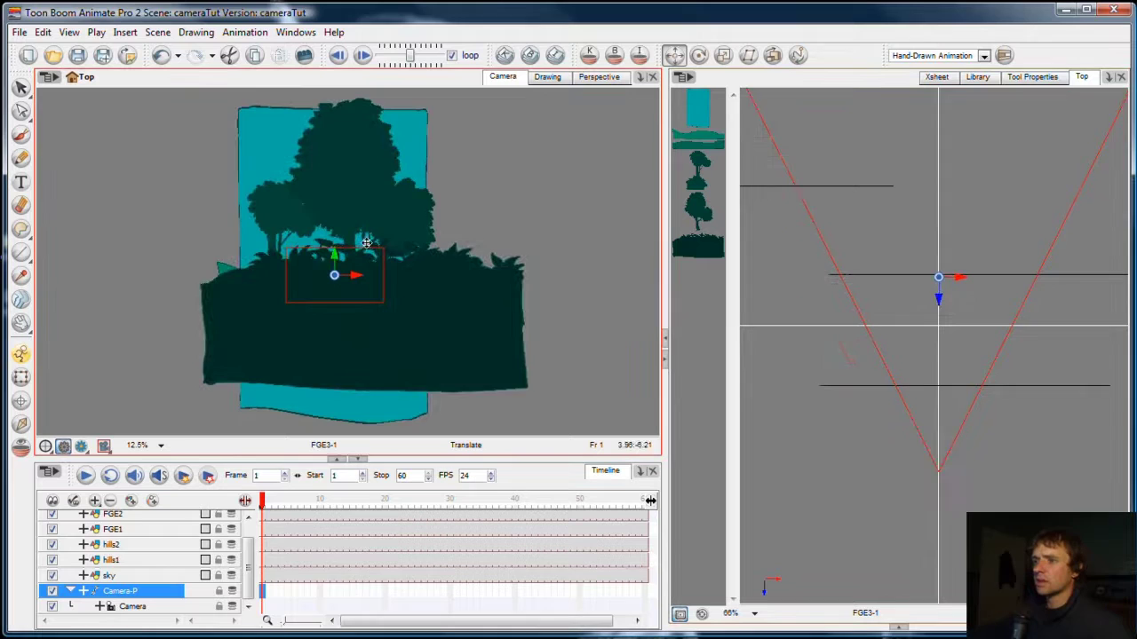
mouse_move(367, 242)
mouse_down()
mouse_move(388, 269)
mouse_move(376, 51)
mouse_move(394, 261)
mouse_move(391, 221)
mouse_up()
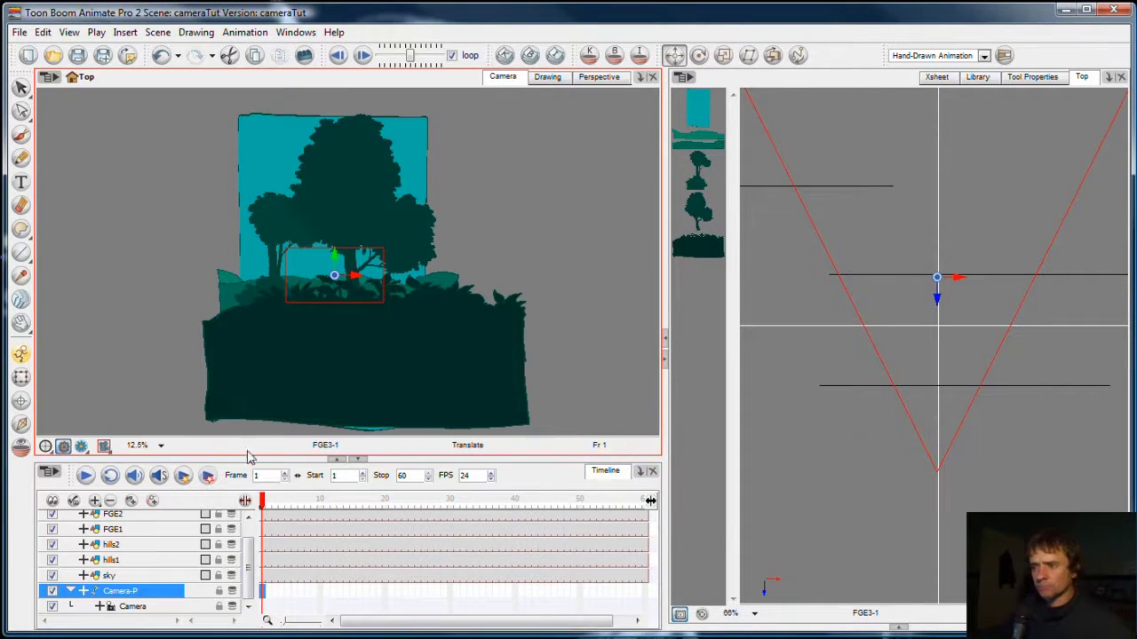
key(Escape)
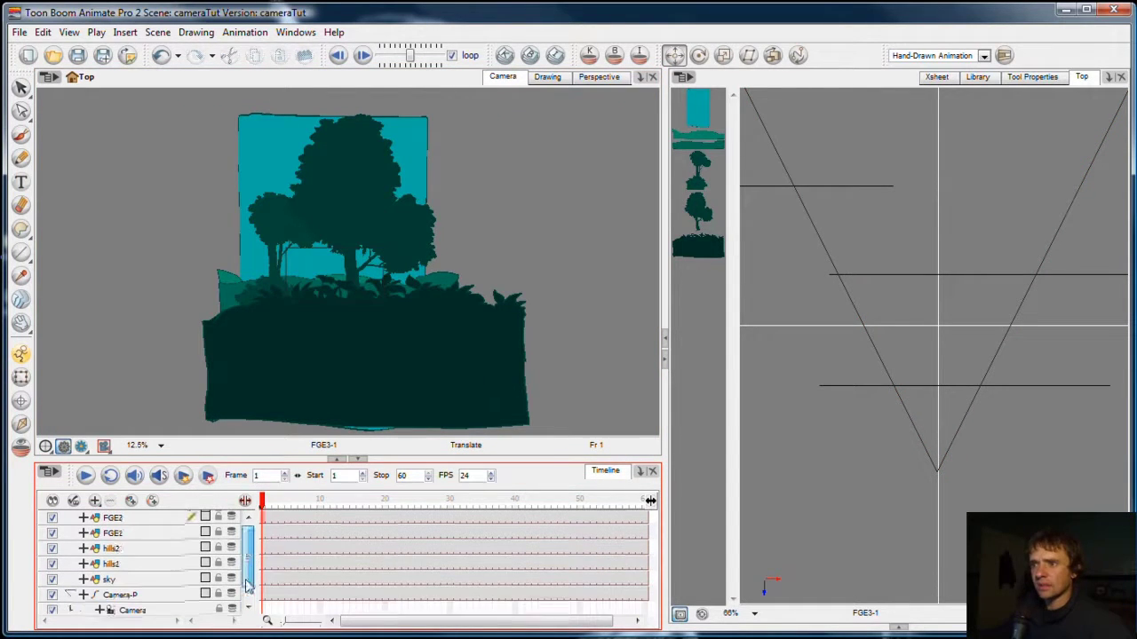
- In Perspective, zoom out, rotate to face the forest cards front-on, then zoom back in
click(601, 77)
scroll(414, 308, down, 2)
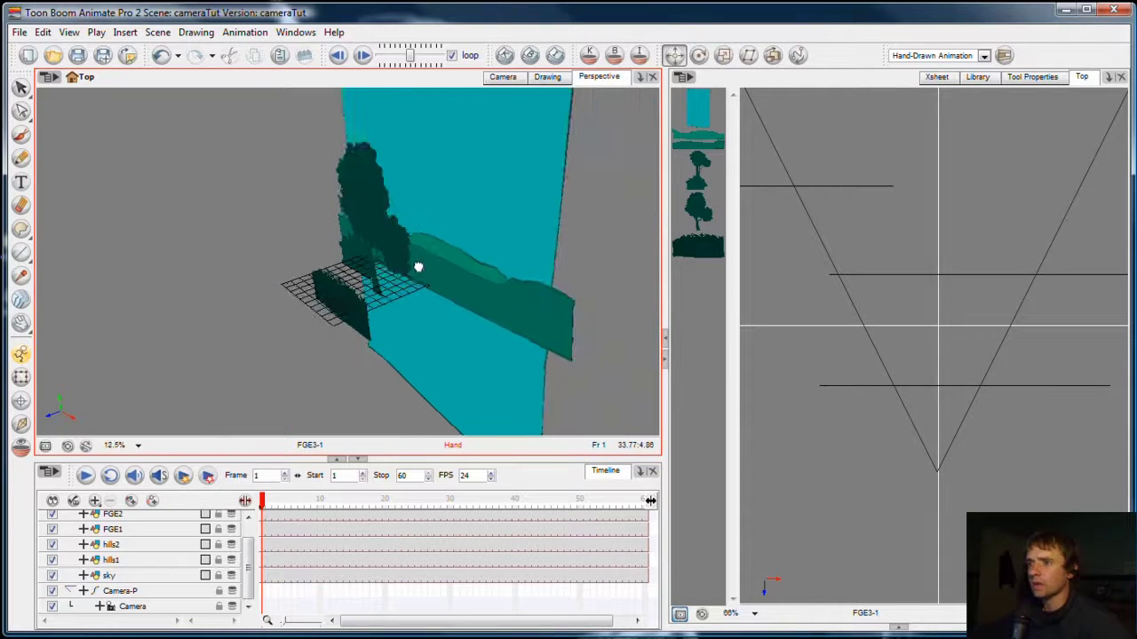
mouse_move(478, 256)
mouse_down()
mouse_move(436, 284)
mouse_move(515, 246)
mouse_move(441, 310)
mouse_move(388, 314)
mouse_move(490, 273)
mouse_up()
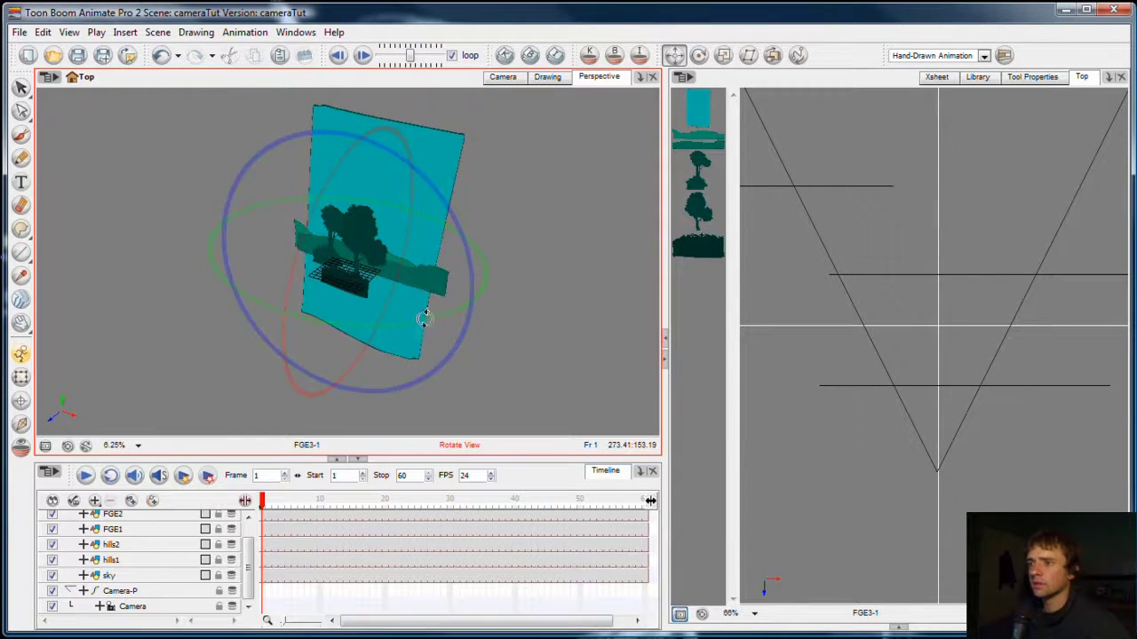
drag(424, 317, 398, 232)
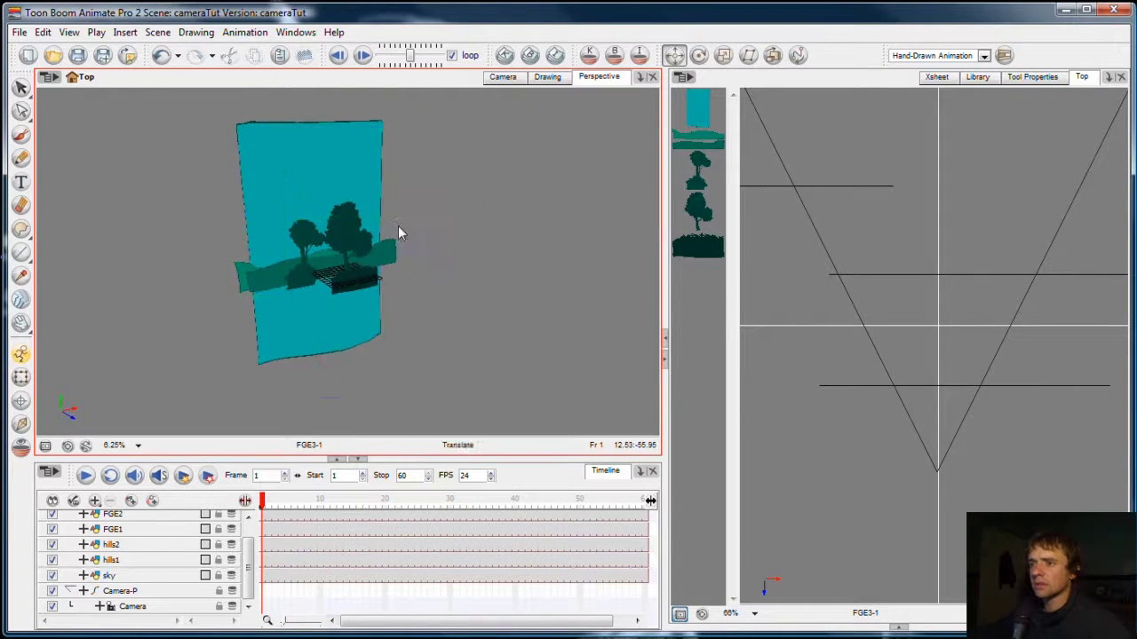
scroll(398, 232, up, 2)
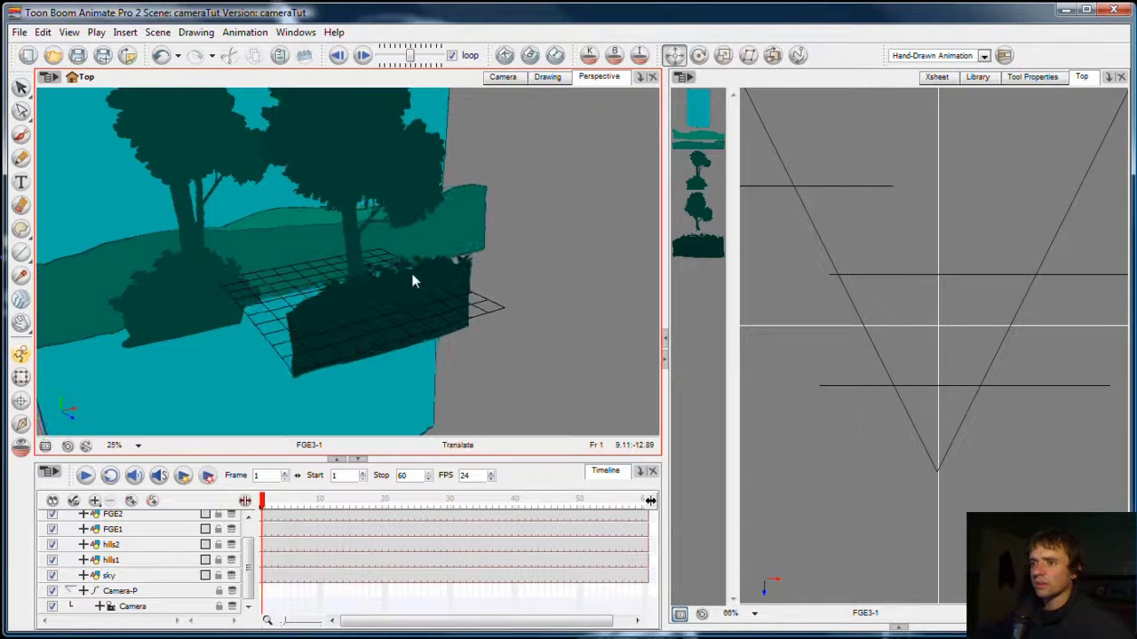